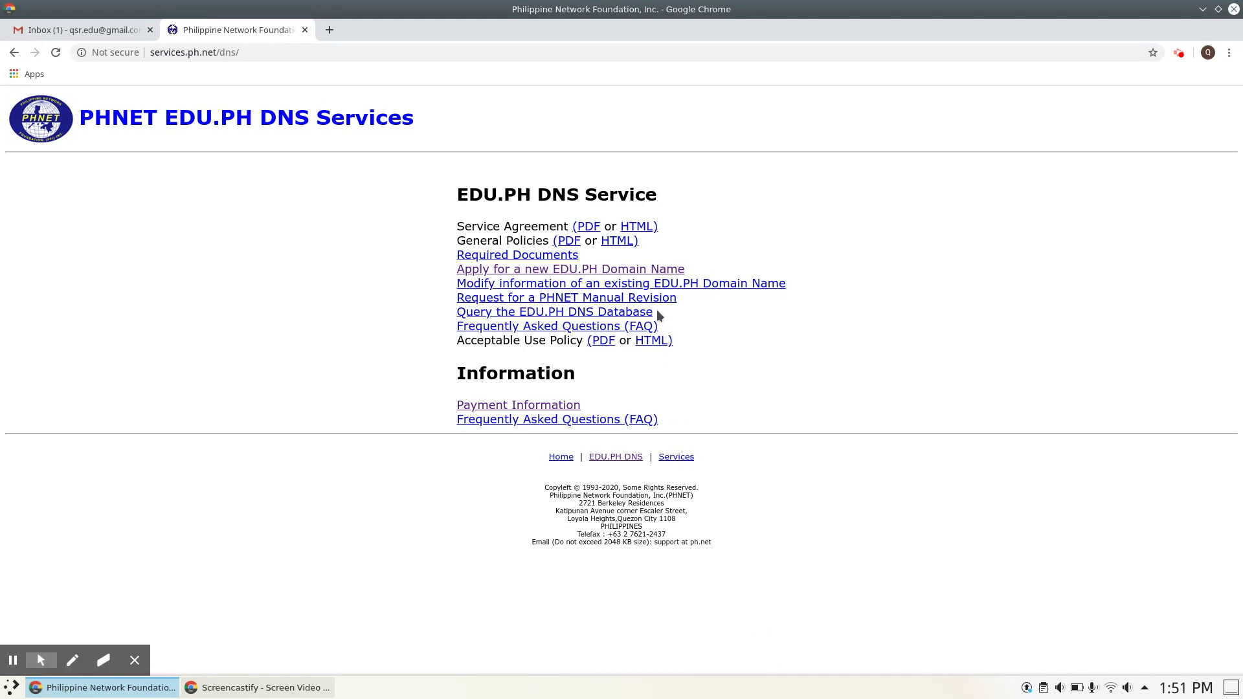
Follow the 'Apply for a new EDU.PH Domain Name' link to the registration form
{"action": "left_click", "coordinate": [651, 271]}
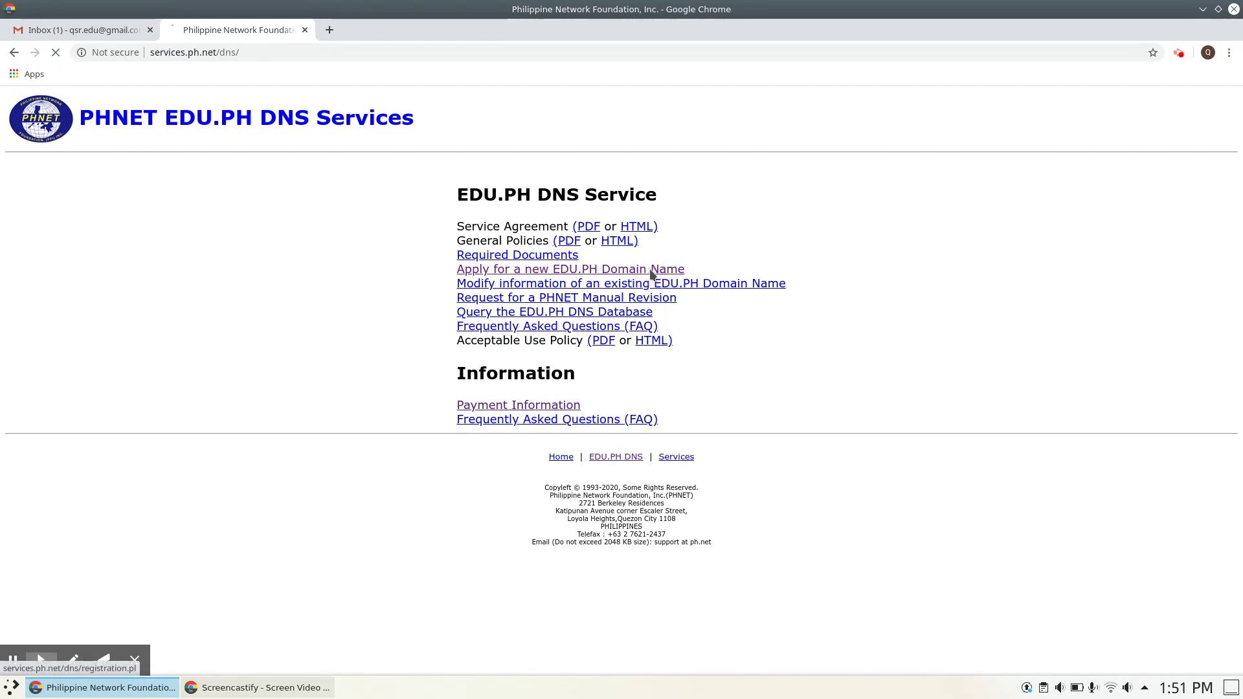
{"action": "scroll", "coordinate": [611, 387], "scroll_direction": "down", "scroll_amount": 5}
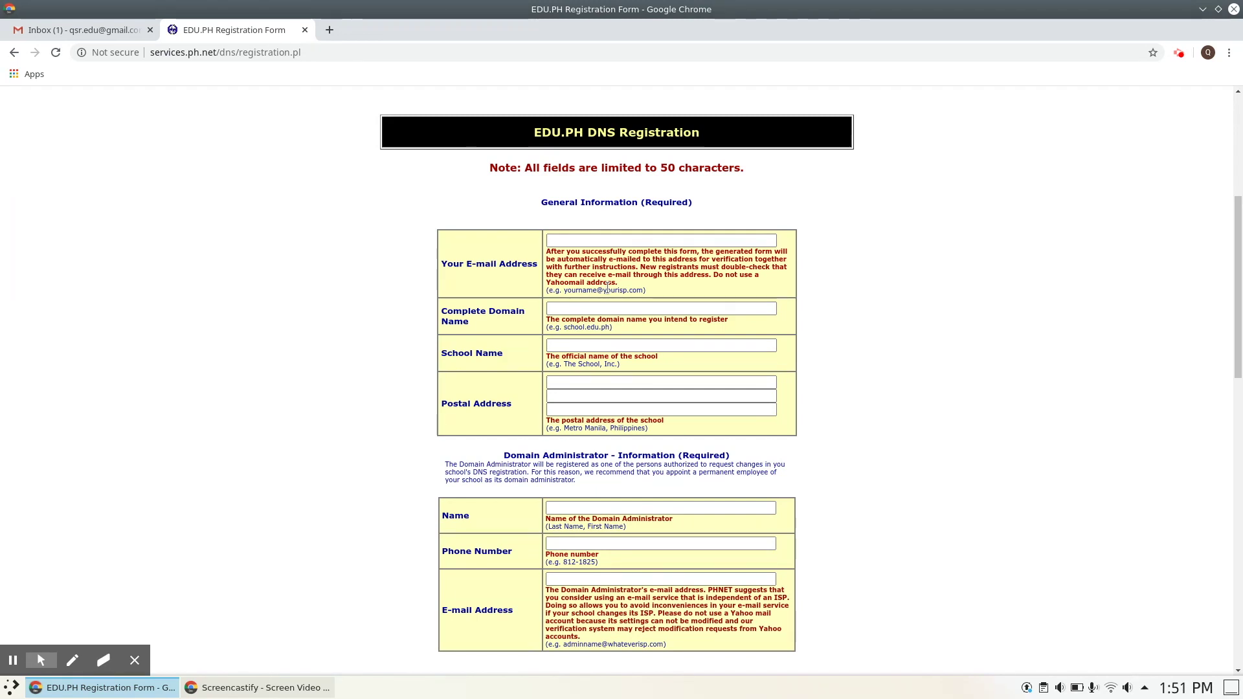
Autofill the registrant email and the domain name qsrforeduc.edu.ph
{"action": "left_click", "coordinate": [613, 243]}
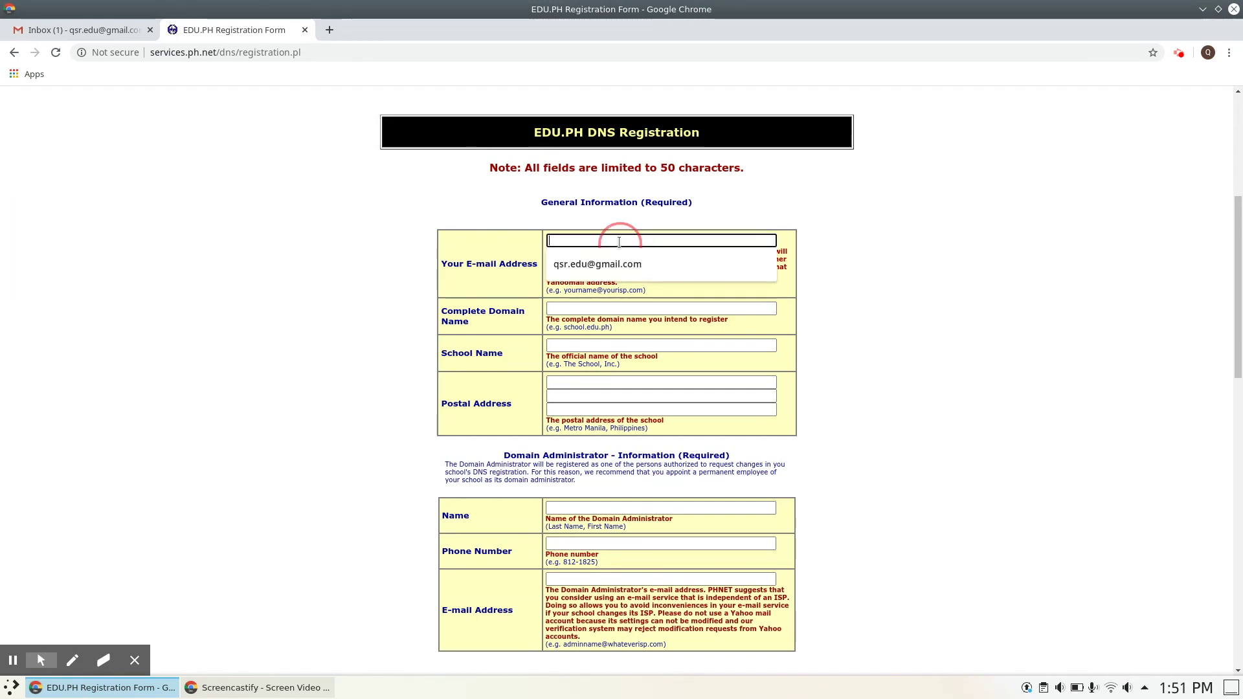
{"action": "left_click", "coordinate": [611, 264]}
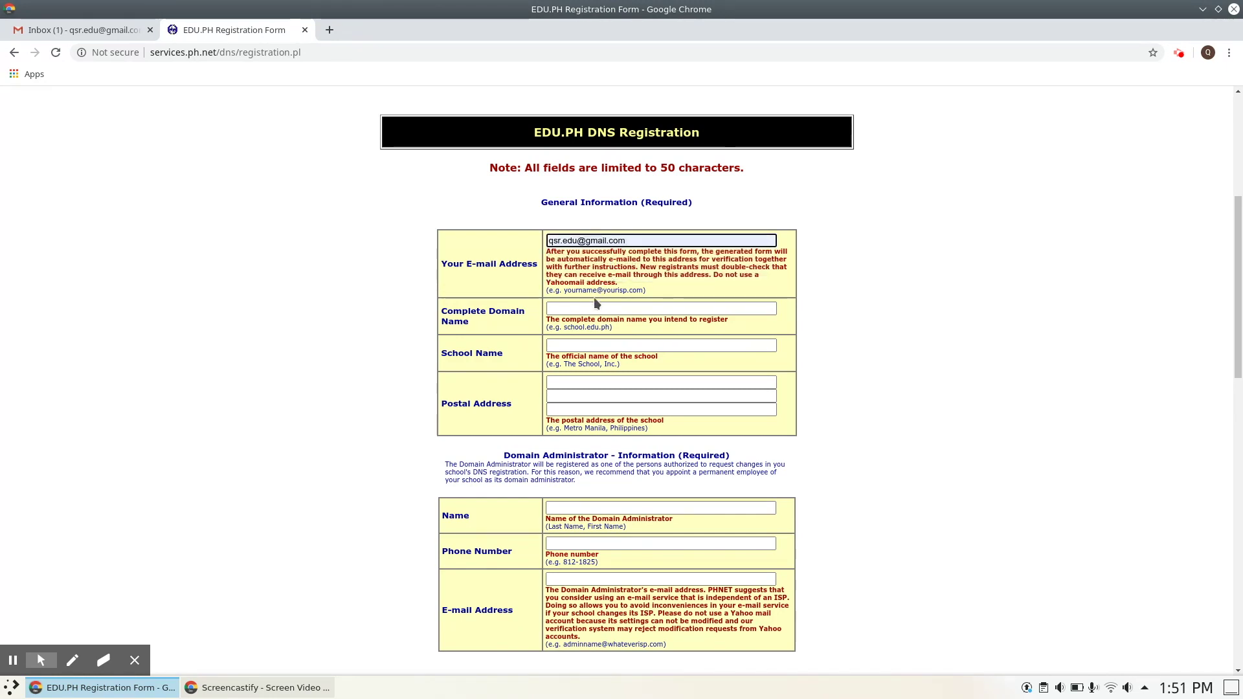
{"action": "left_click", "coordinate": [589, 309]}
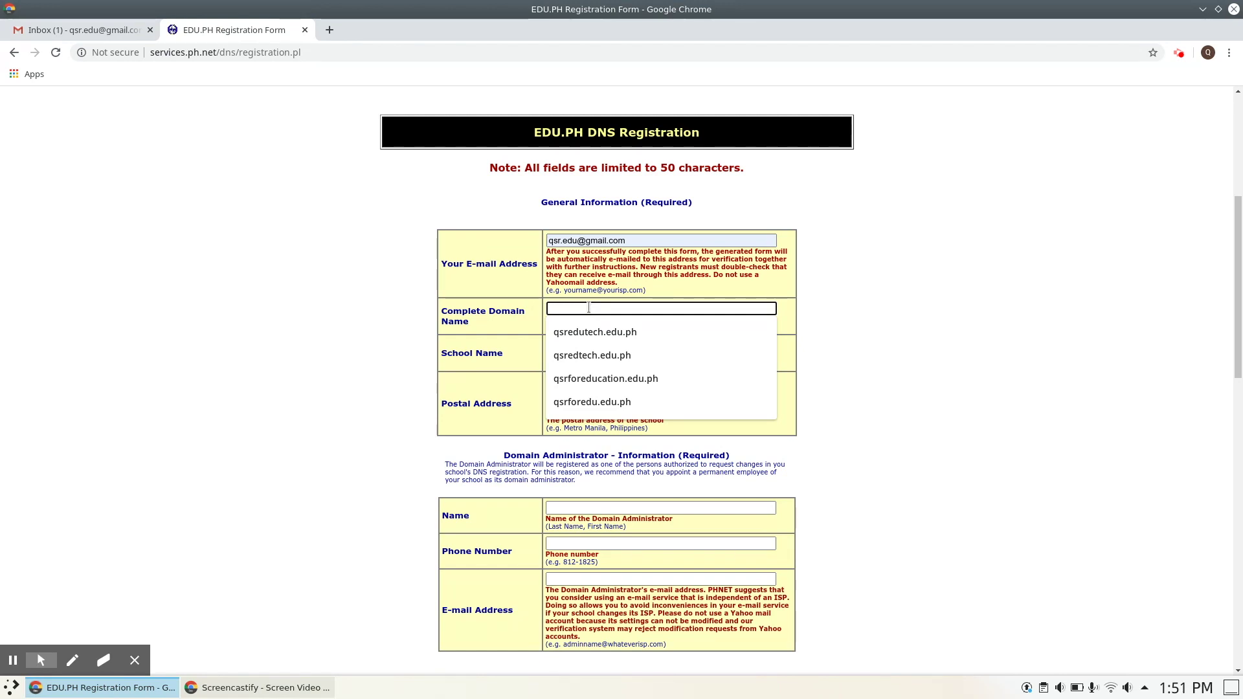
{"action": "left_click", "coordinate": [592, 403]}
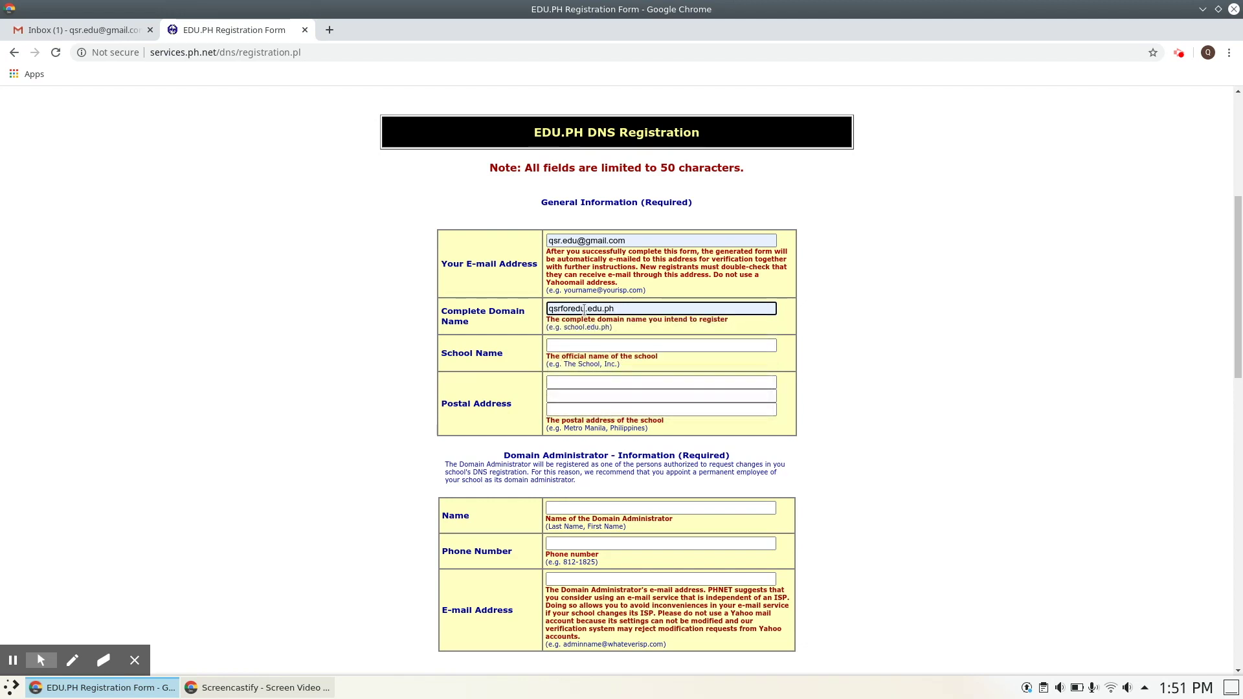
{"action": "type", "text": "c"}
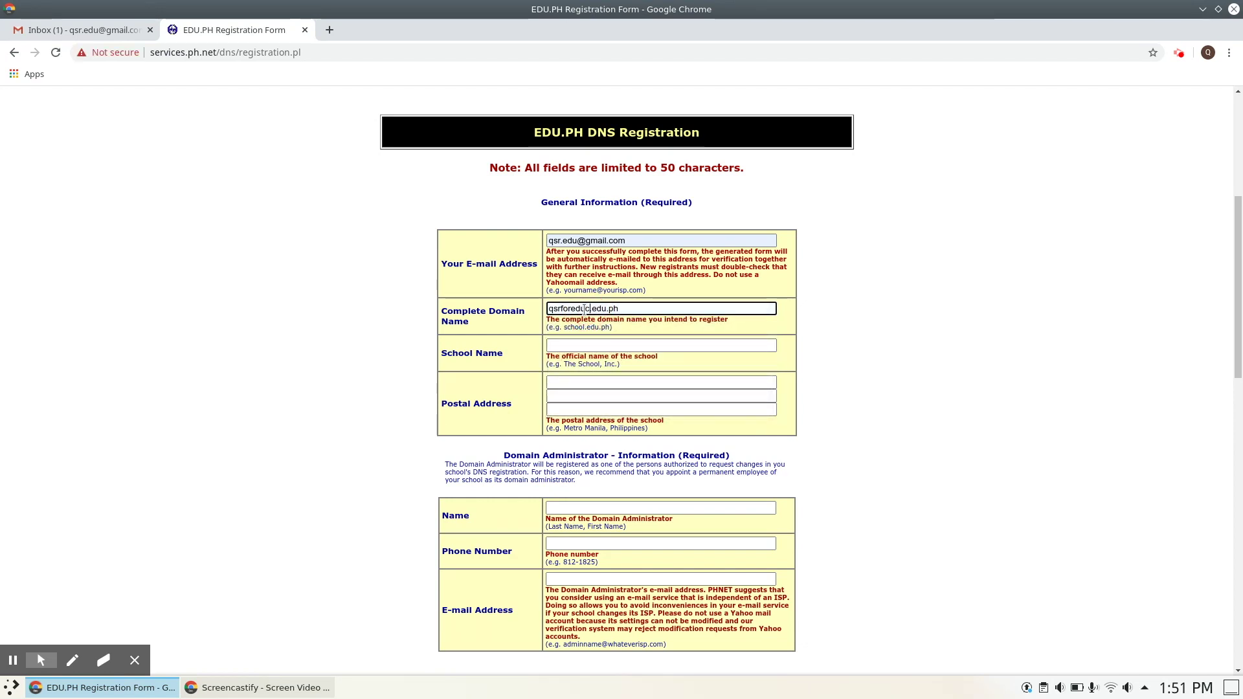
Autofill school name QSR Edu Tech and address 123 Street, Northern East, Mandauyong
{"action": "left_click", "coordinate": [576, 345]}
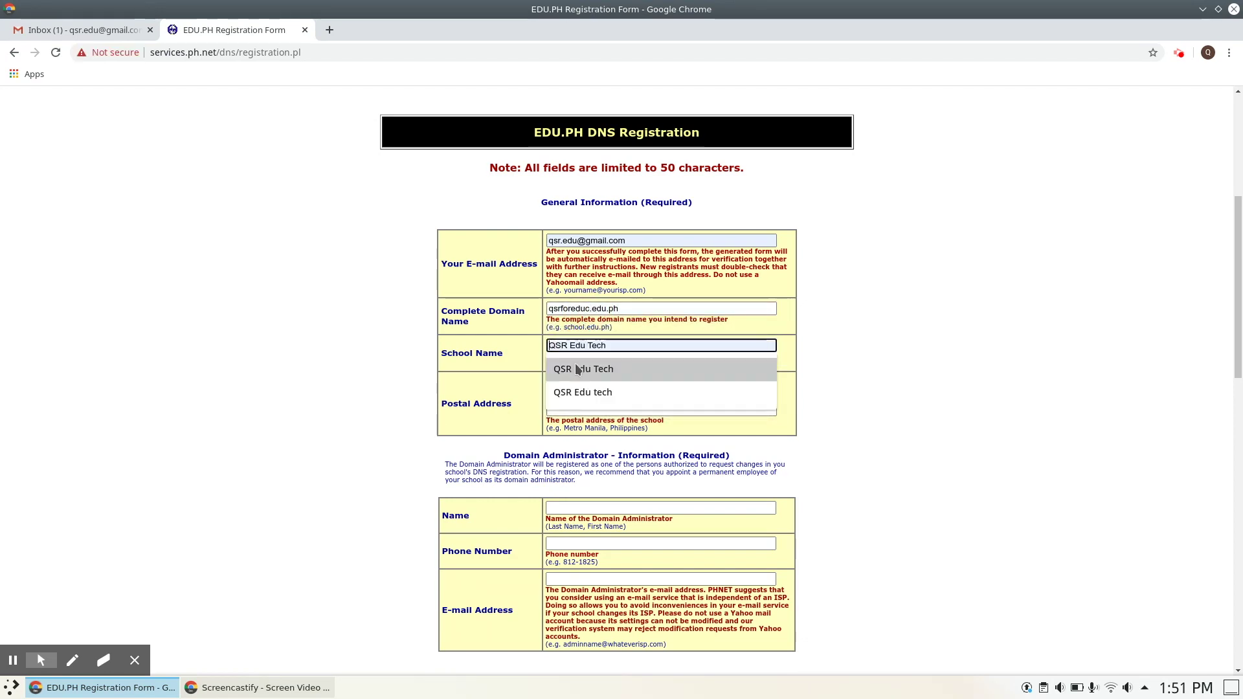
{"action": "left_click", "coordinate": [578, 370]}
{"action": "left_click", "coordinate": [577, 382]}
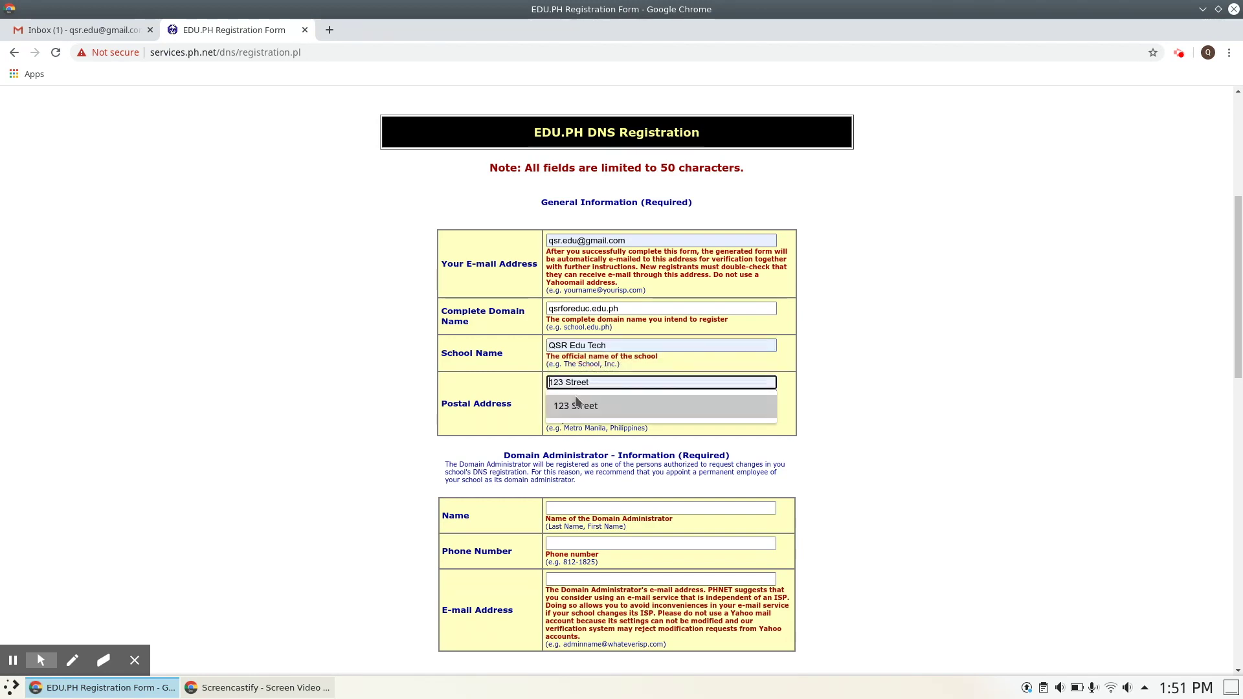
{"action": "left_click", "coordinate": [577, 401]}
{"action": "left_click", "coordinate": [575, 395]}
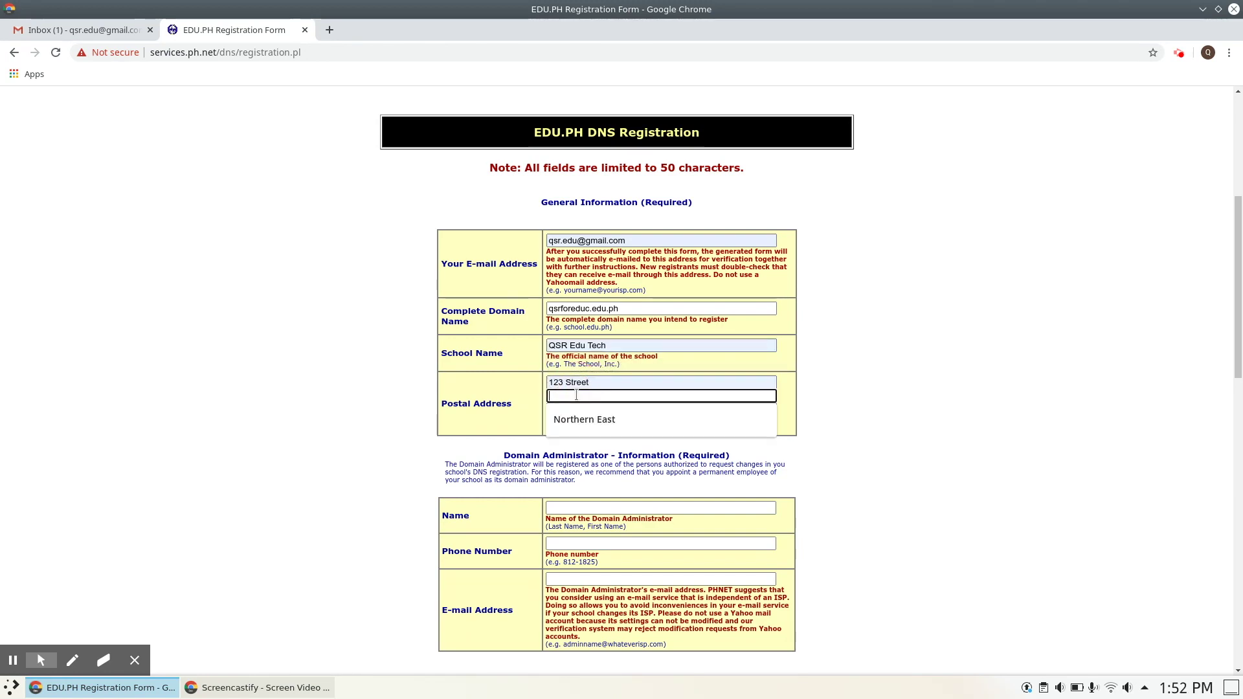
{"action": "left_click", "coordinate": [576, 415]}
{"action": "type", "text": "Mandauyong"}
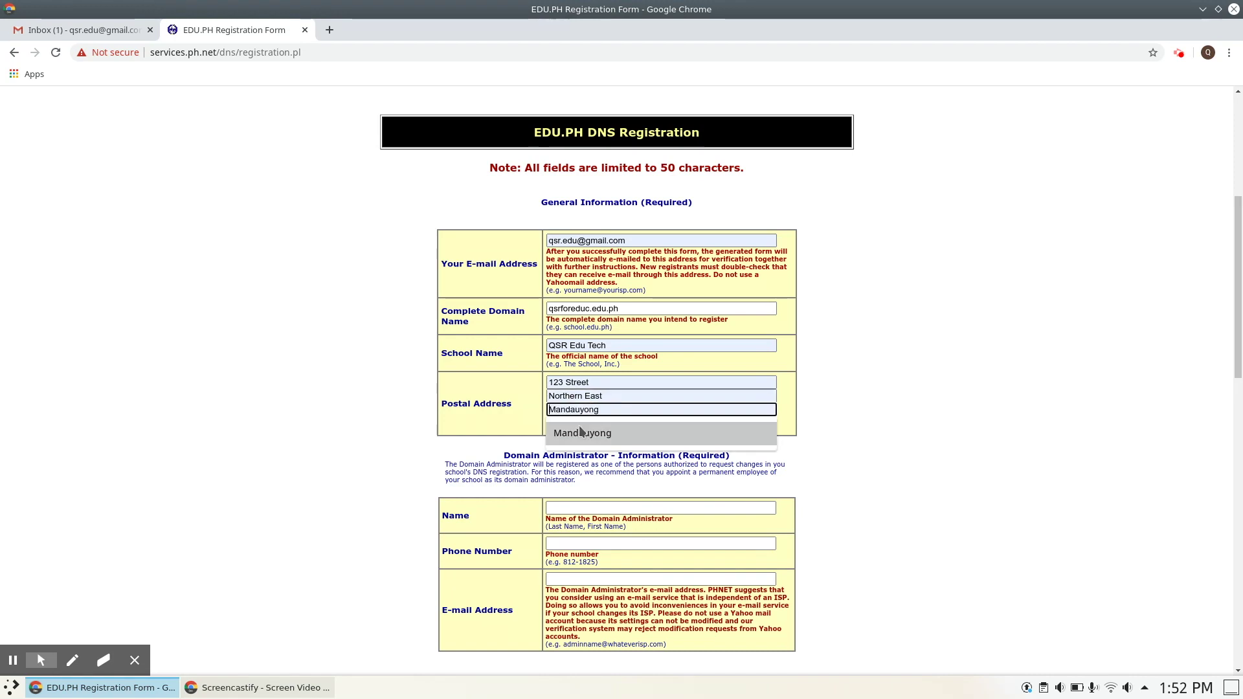
{"action": "left_click", "coordinate": [580, 432]}
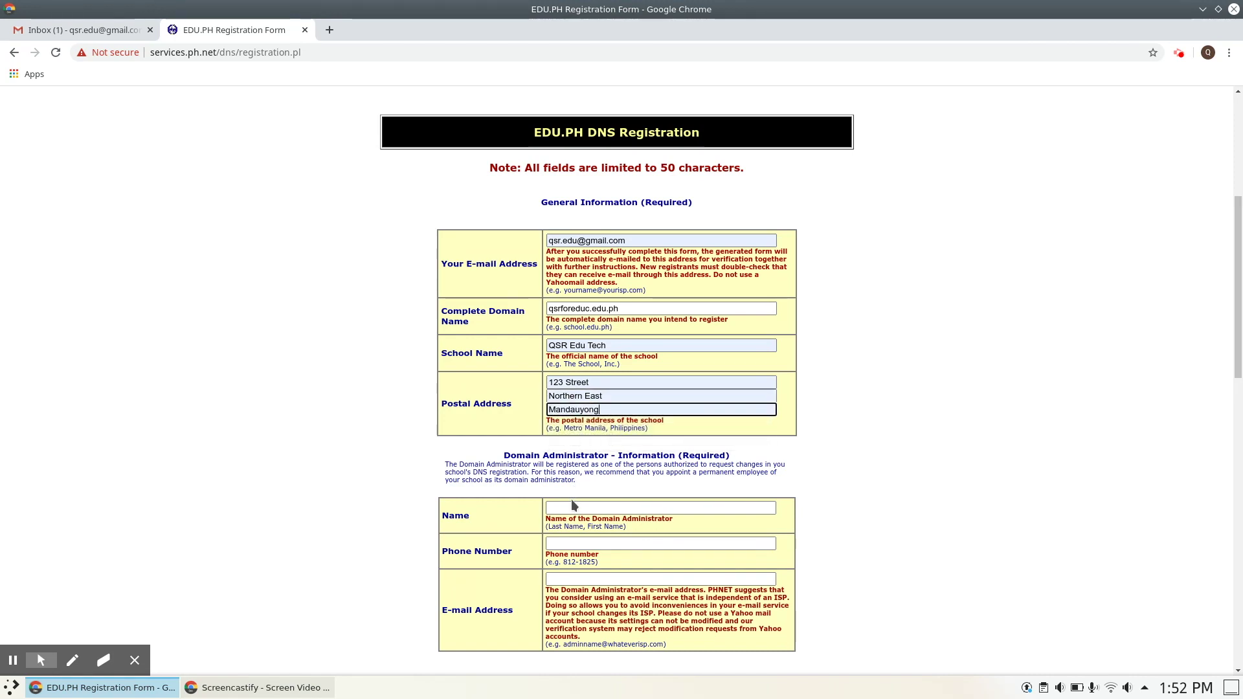
{"action": "scroll", "coordinate": [573, 505], "scroll_direction": "down", "scroll_amount": 3}
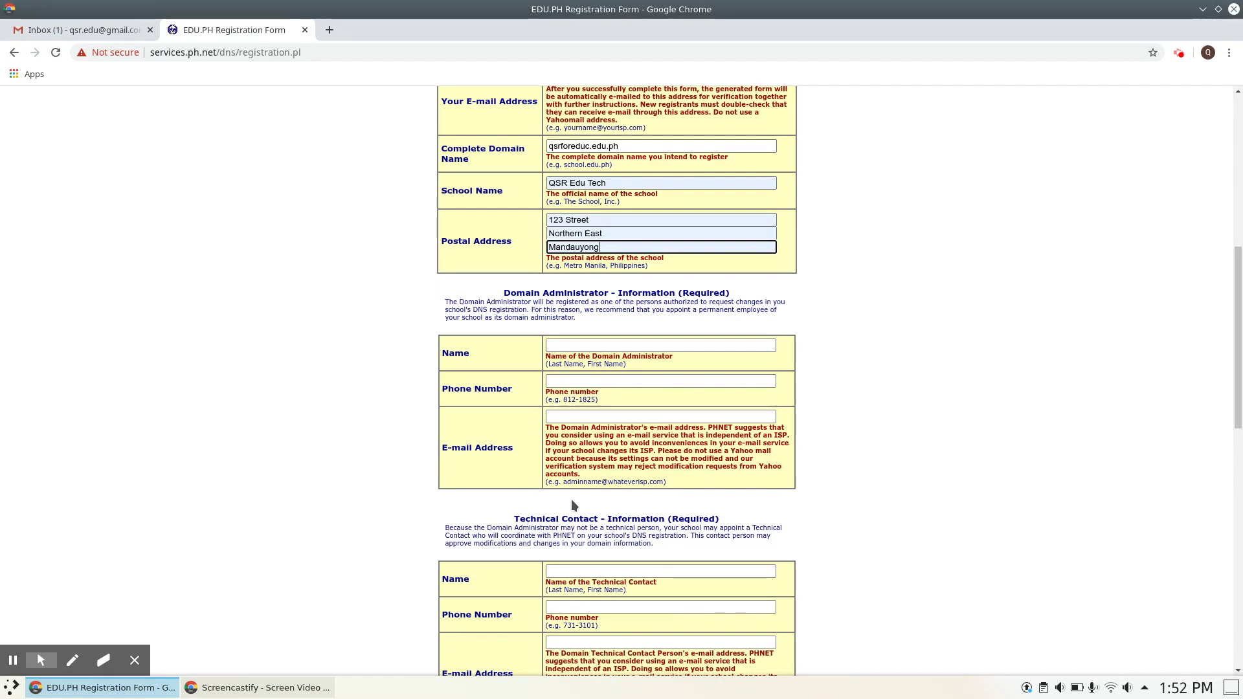
{"action": "left_click", "coordinate": [661, 347]}
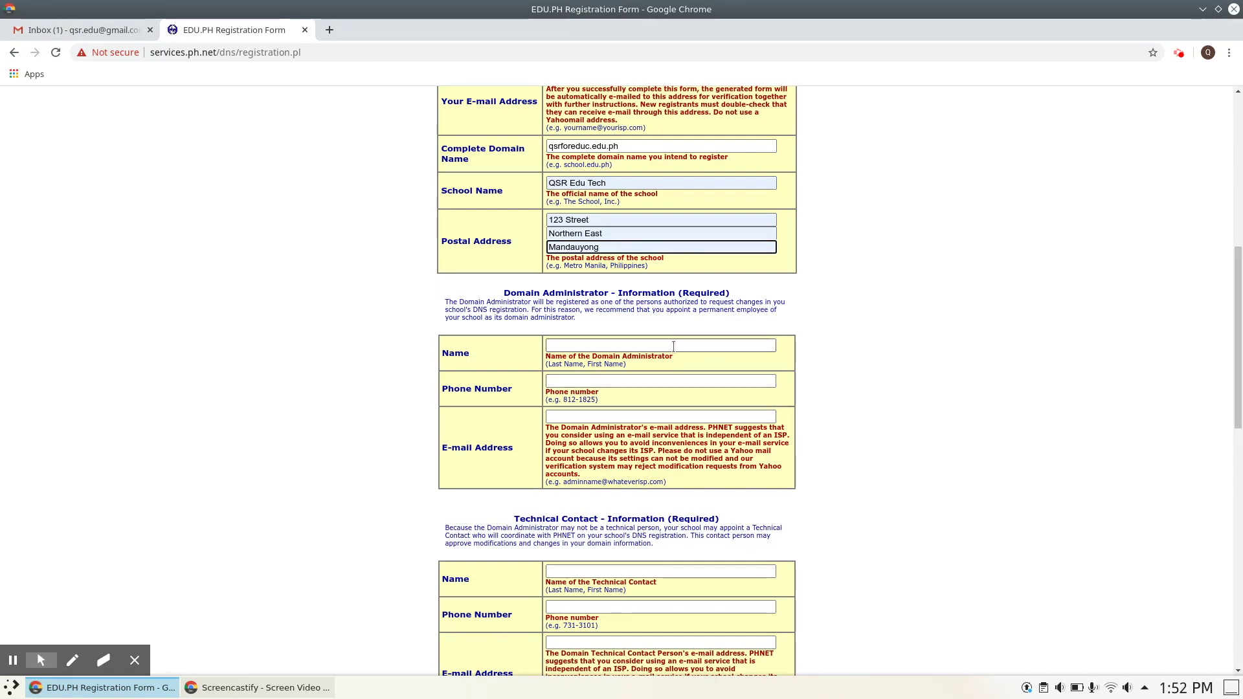
{"action": "left_click", "coordinate": [621, 370]}
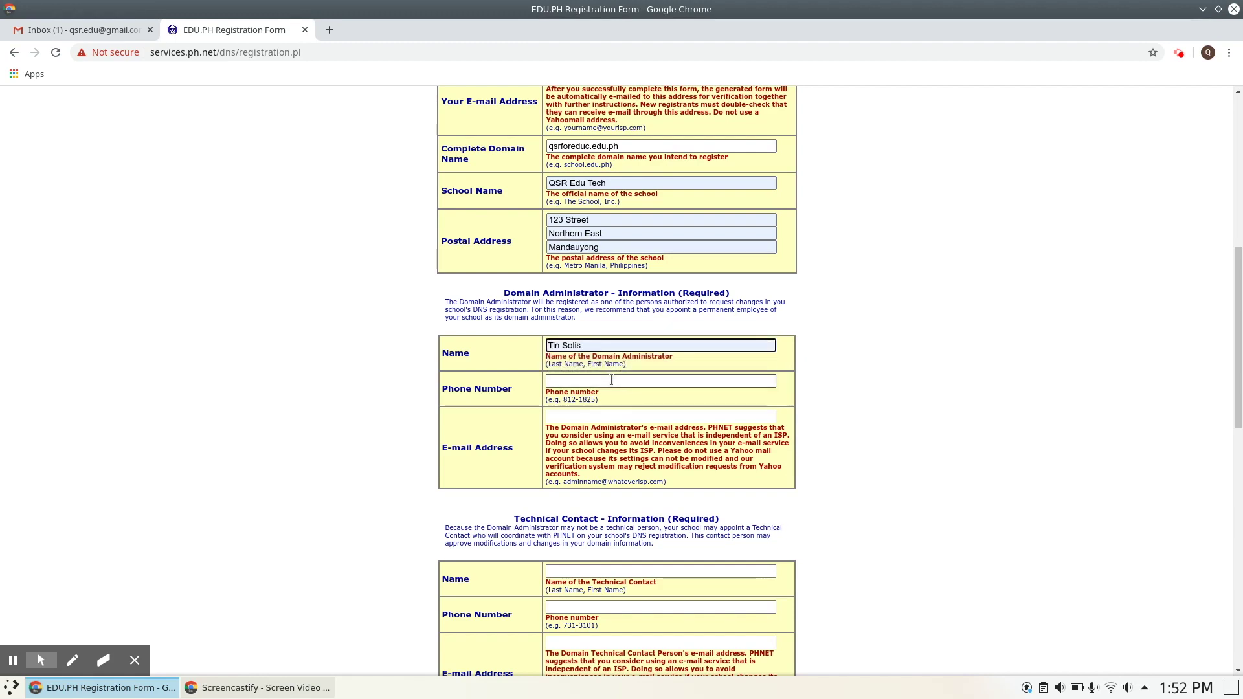
{"action": "left_click", "coordinate": [621, 379]}
{"action": "left_click", "coordinate": [594, 405]}
{"action": "left_click", "coordinate": [593, 416]}
{"action": "left_click", "coordinate": [587, 441]}
{"action": "scroll", "coordinate": [585, 442], "scroll_direction": "down", "scroll_amount": 3}
{"action": "scroll", "coordinate": [585, 442], "scroll_direction": "down", "scroll_amount": 3}
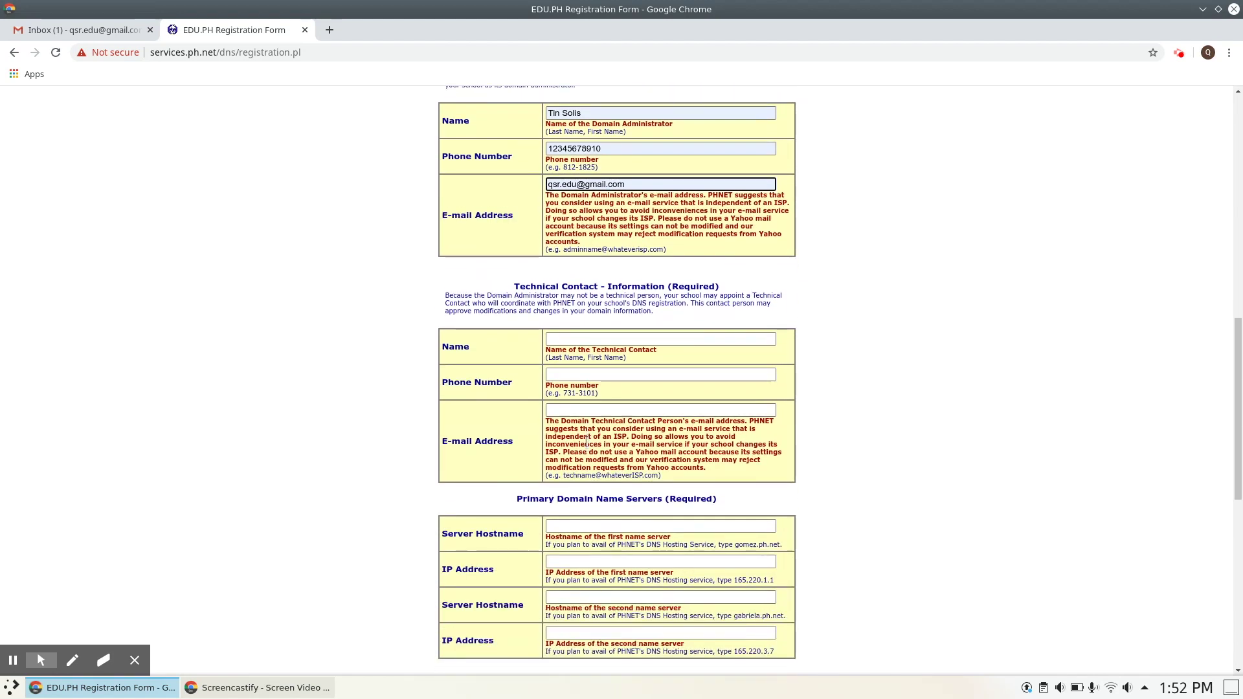
Autofill the Technical Contact's name, phone number and email
{"action": "left_click", "coordinate": [648, 340]}
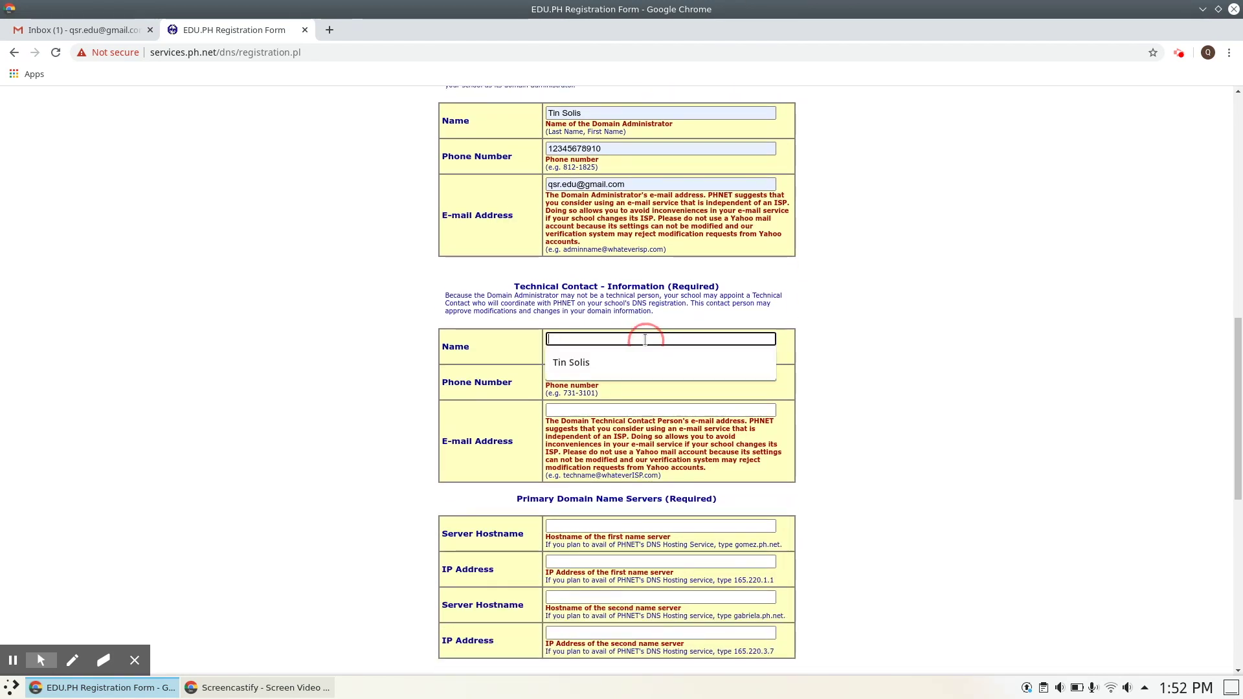
{"action": "left_click", "coordinate": [604, 366]}
{"action": "left_click", "coordinate": [576, 399]}
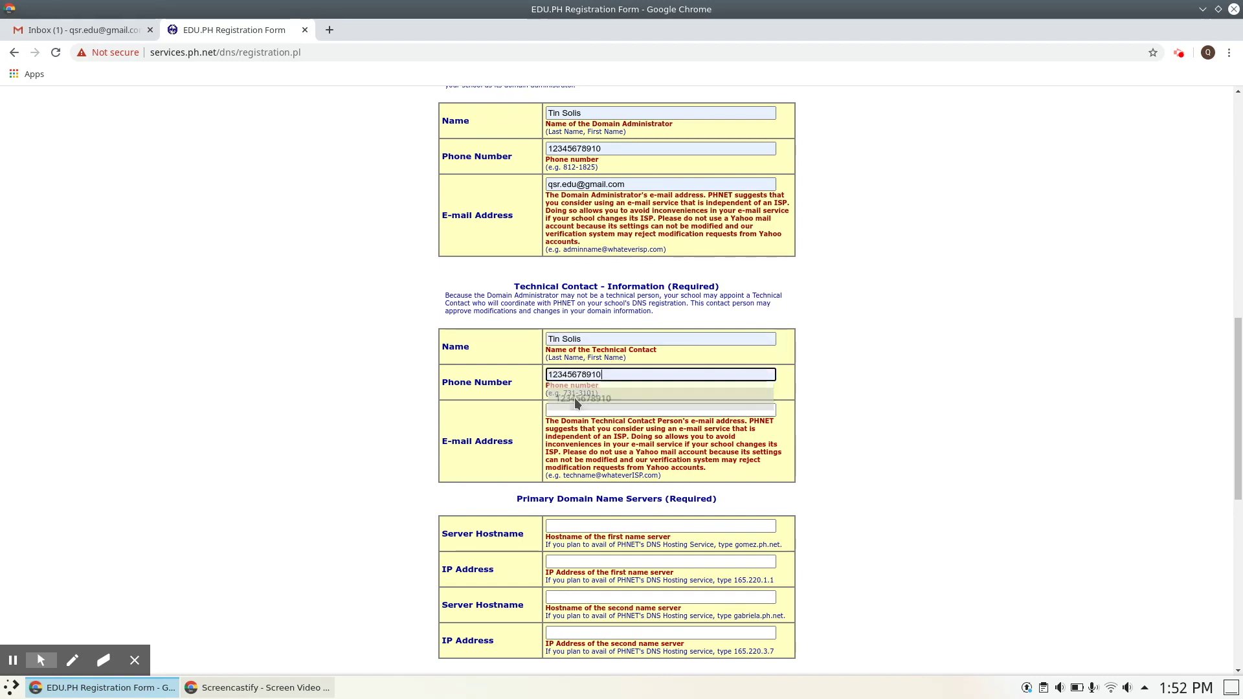
{"action": "left_click", "coordinate": [577, 409]}
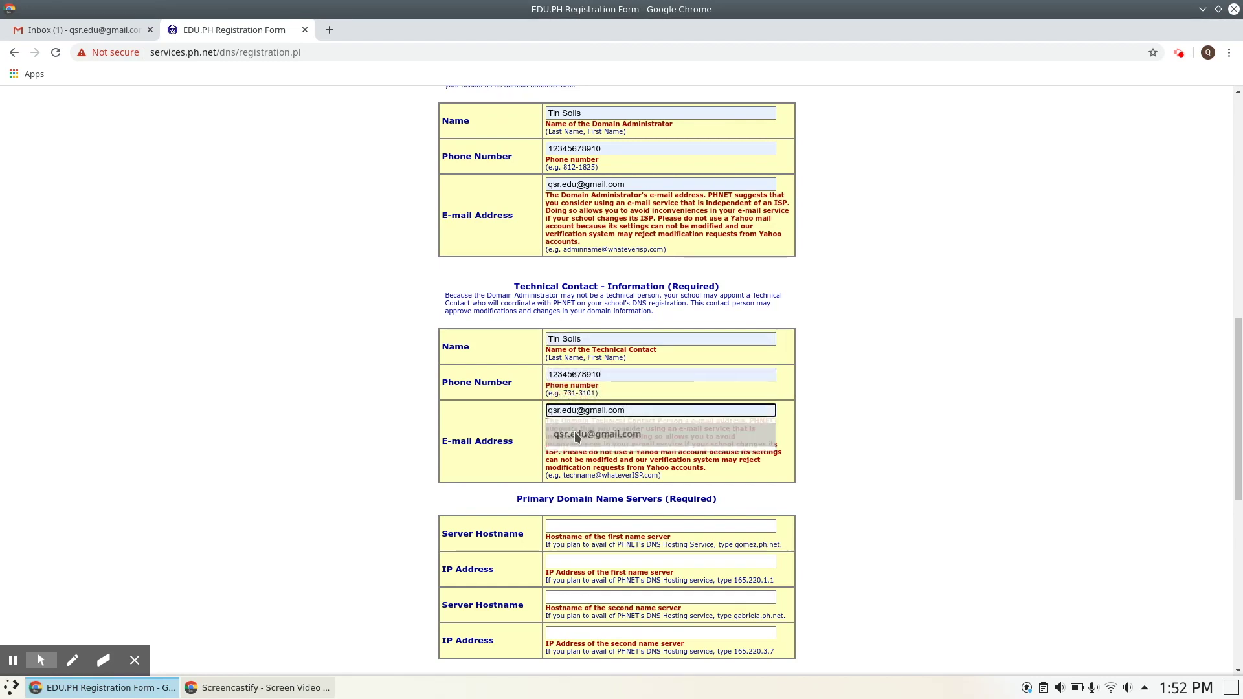
{"action": "left_click", "coordinate": [576, 435]}
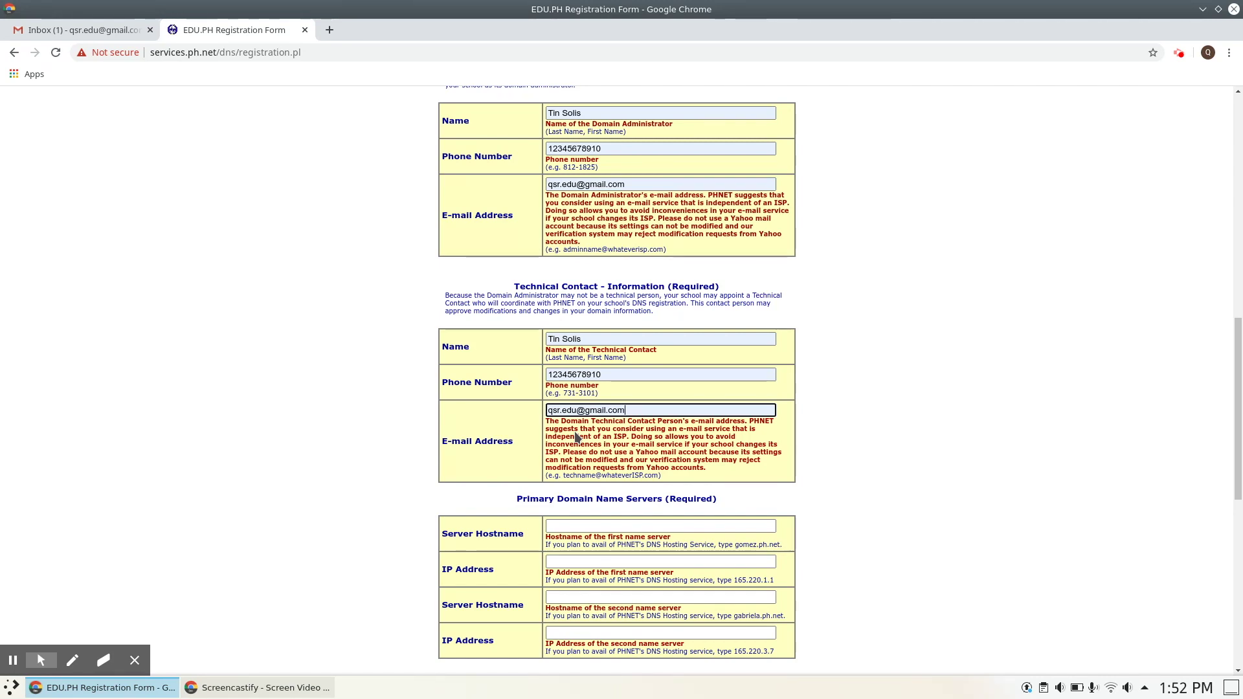
{"action": "left_click", "coordinate": [602, 526]}
{"action": "scroll", "coordinate": [594, 526], "scroll_direction": "down", "scroll_amount": 3}
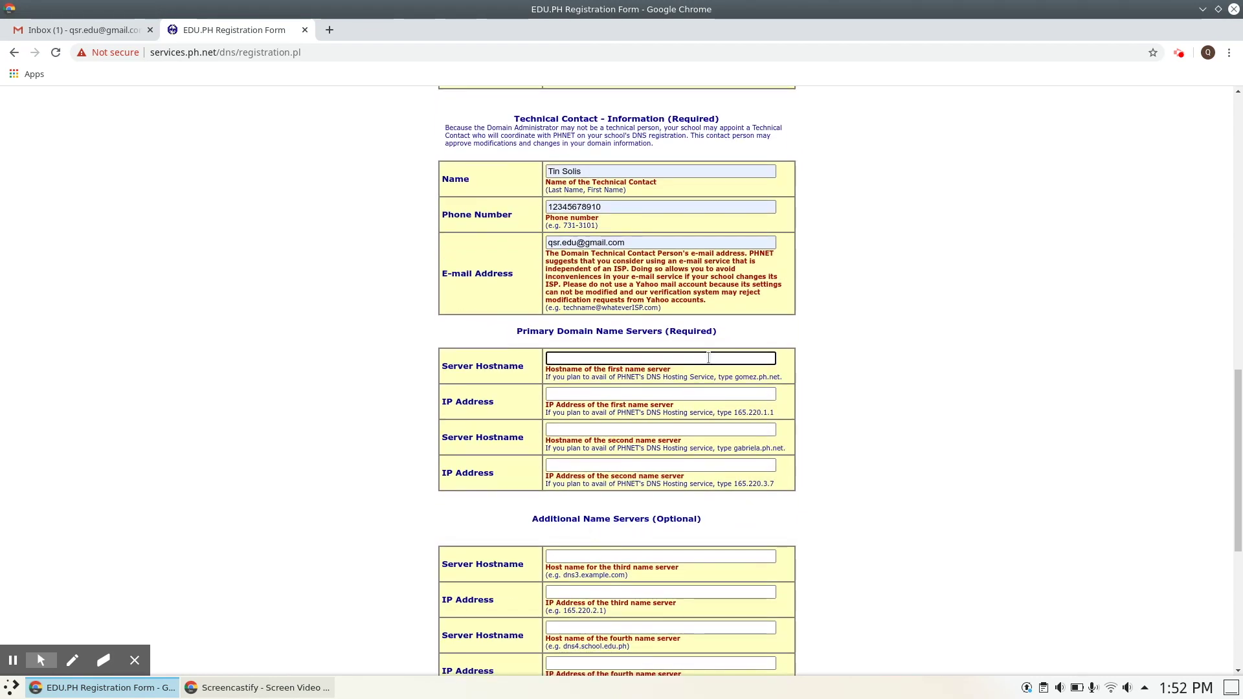
Autofill gomez.ph.net and gabriela.ph.net as the two primary name server hostnames
{"action": "left_click", "coordinate": [706, 359]}
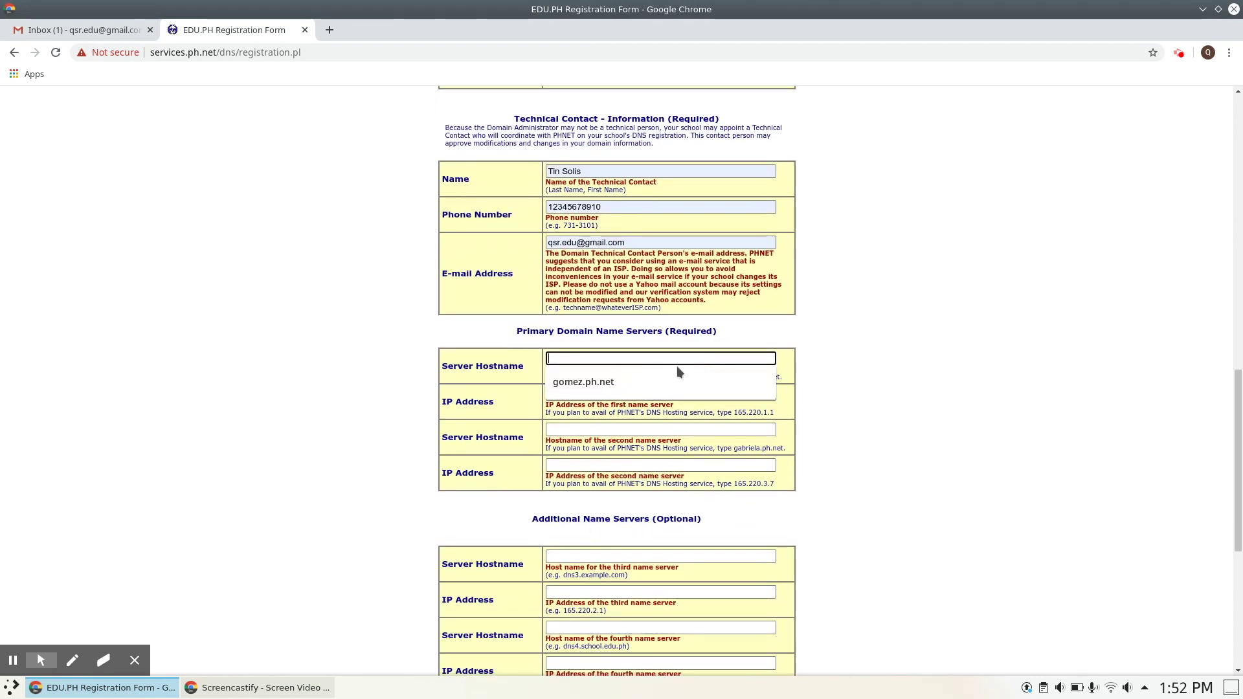
{"action": "left_click", "coordinate": [636, 380]}
{"action": "left_click", "coordinate": [583, 429]}
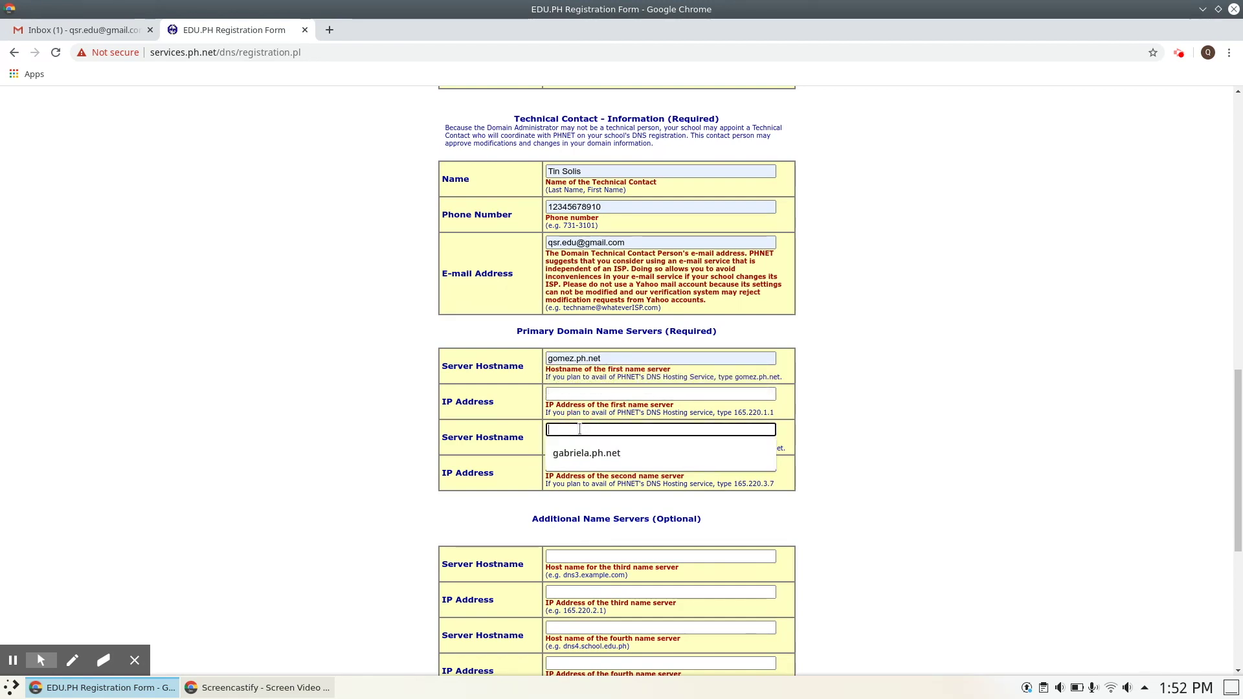
{"action": "left_click", "coordinate": [581, 461]}
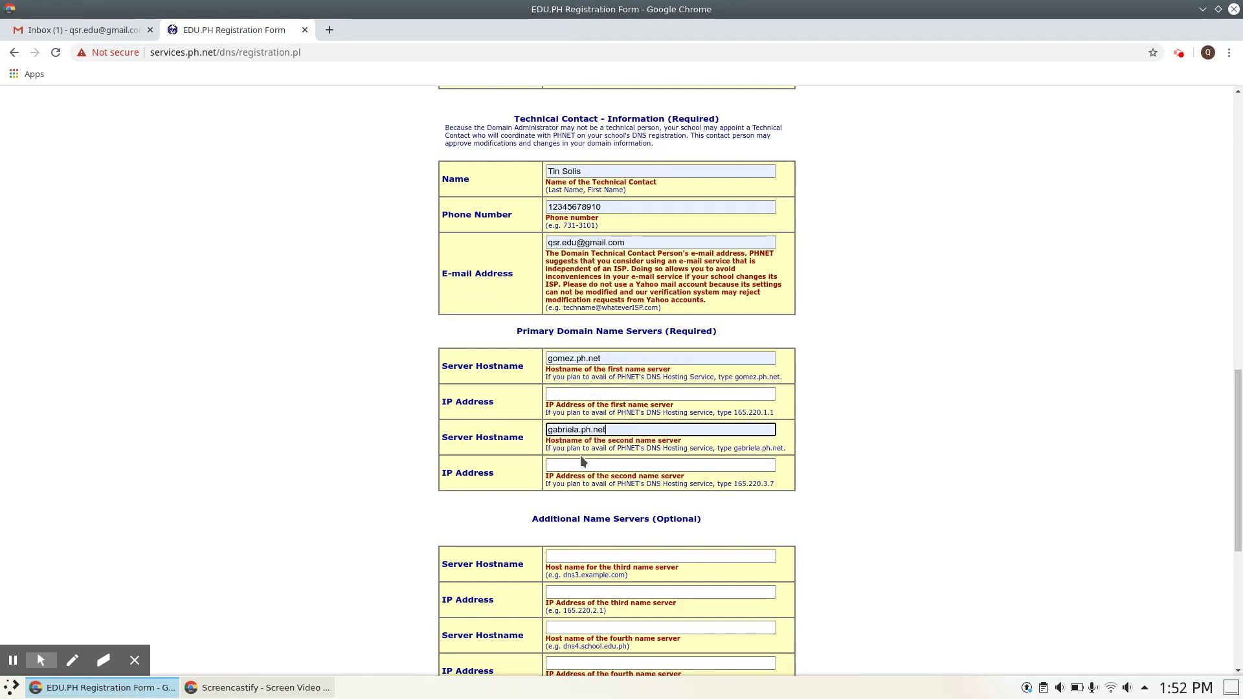
{"action": "left_click", "coordinate": [627, 393]}
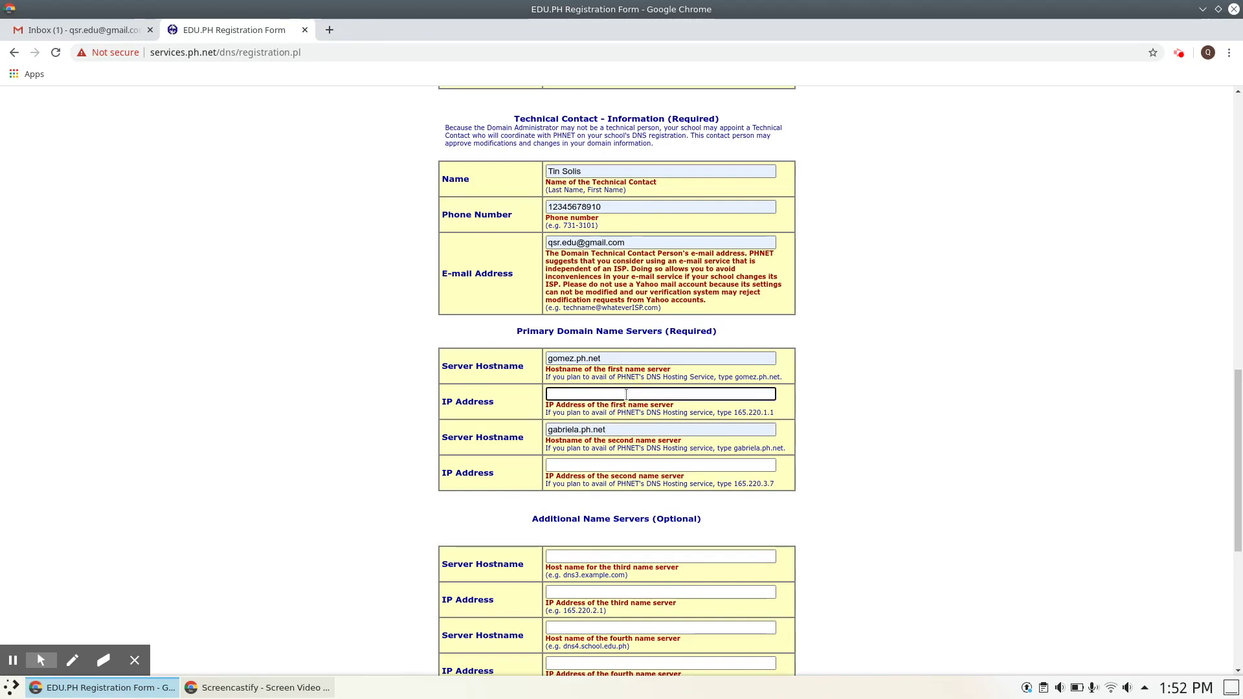
{"action": "scroll", "coordinate": [609, 470], "scroll_direction": "down", "scroll_amount": 2}
{"action": "scroll", "coordinate": [608, 470], "scroll_direction": "down", "scroll_amount": 5}
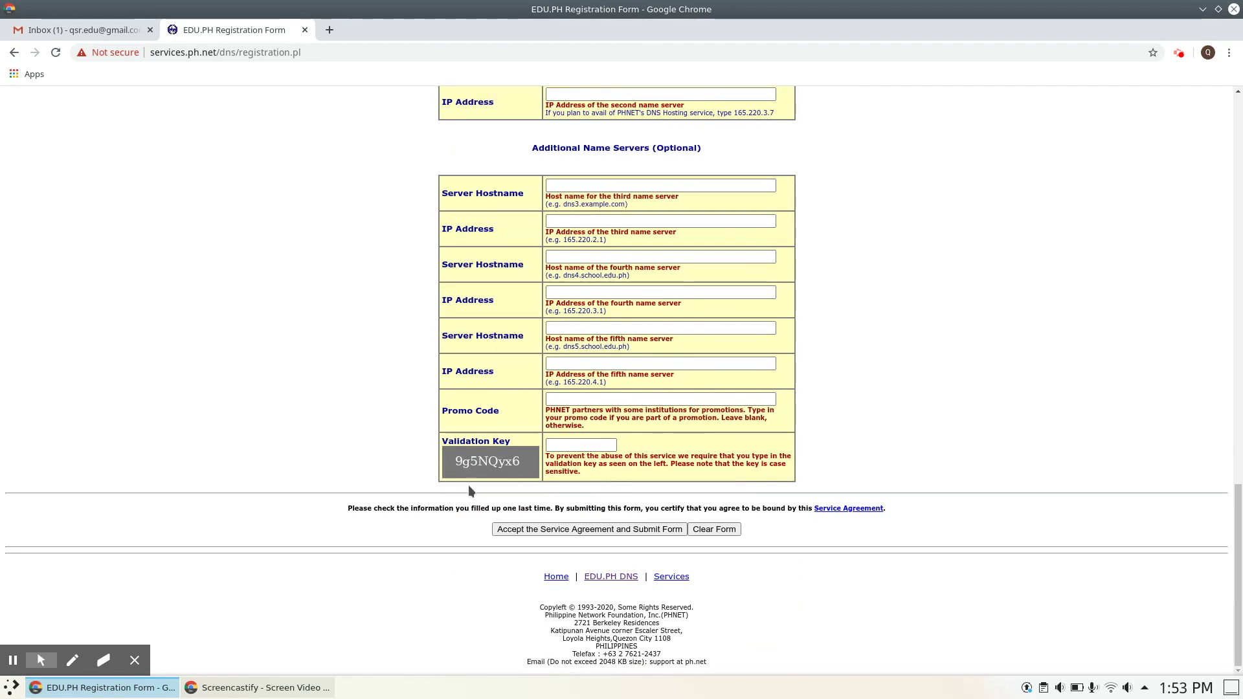
Enter the validation key and submit the form, accepting the Service Agreement
{"action": "left_click", "coordinate": [548, 442]}
{"action": "left_click", "coordinate": [560, 444]}
{"action": "type", "text": "5N"}
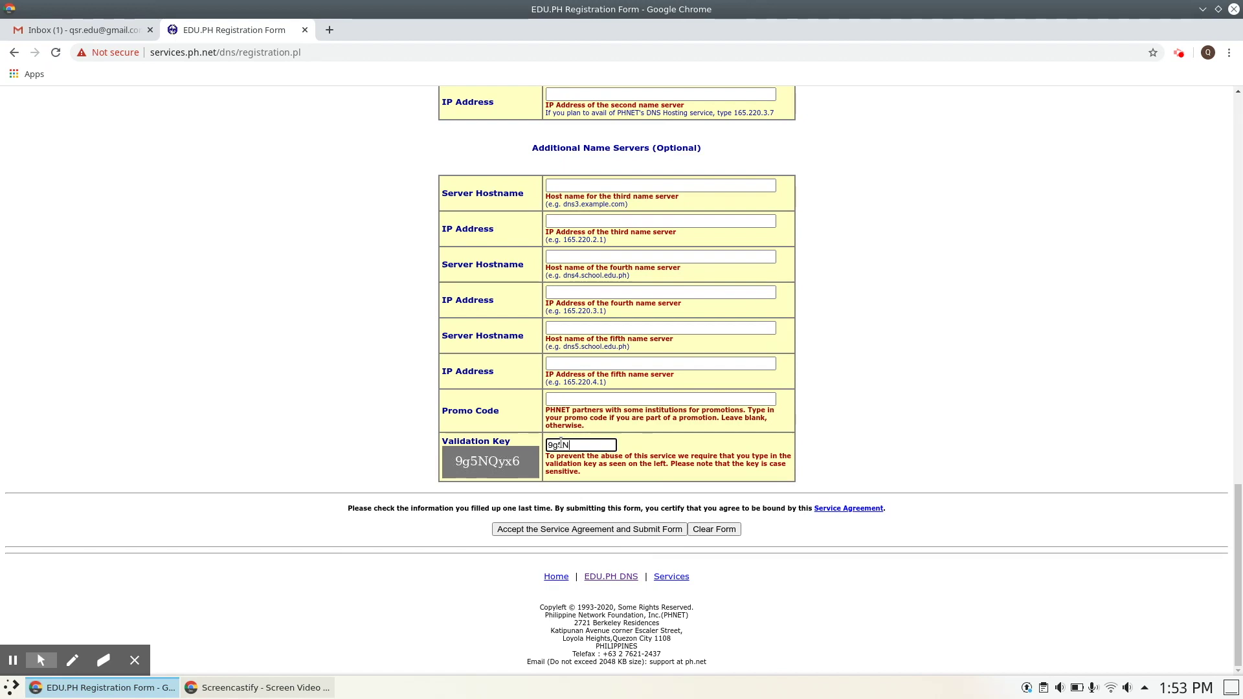
{"action": "type", "text": "Q"}
{"action": "type", "text": "yx"}
{"action": "type", "text": "6"}
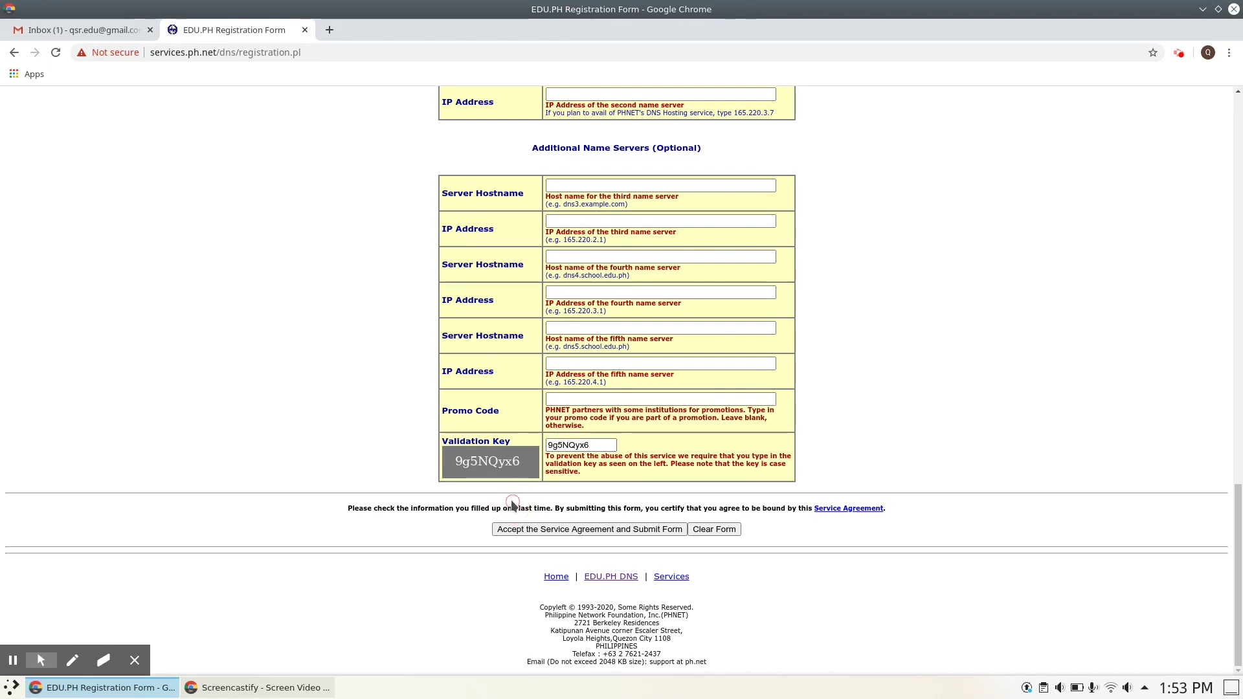
{"action": "left_click", "coordinate": [538, 529]}
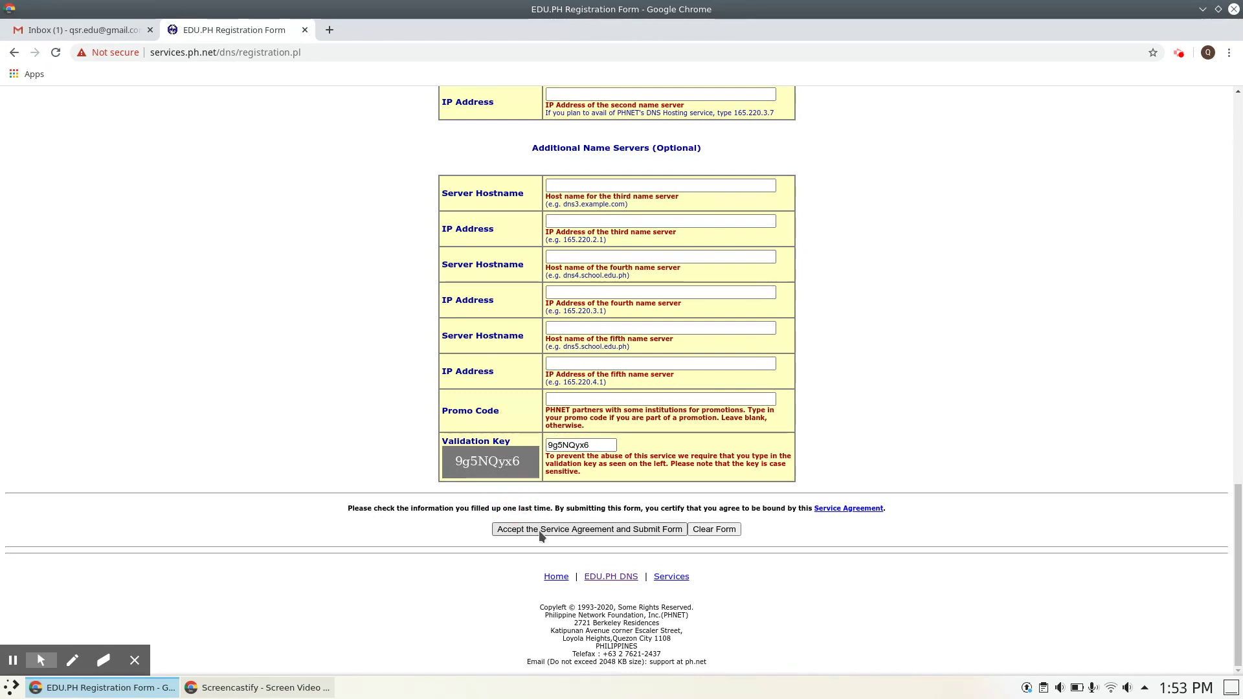
{"action": "left_click", "coordinate": [538, 530]}
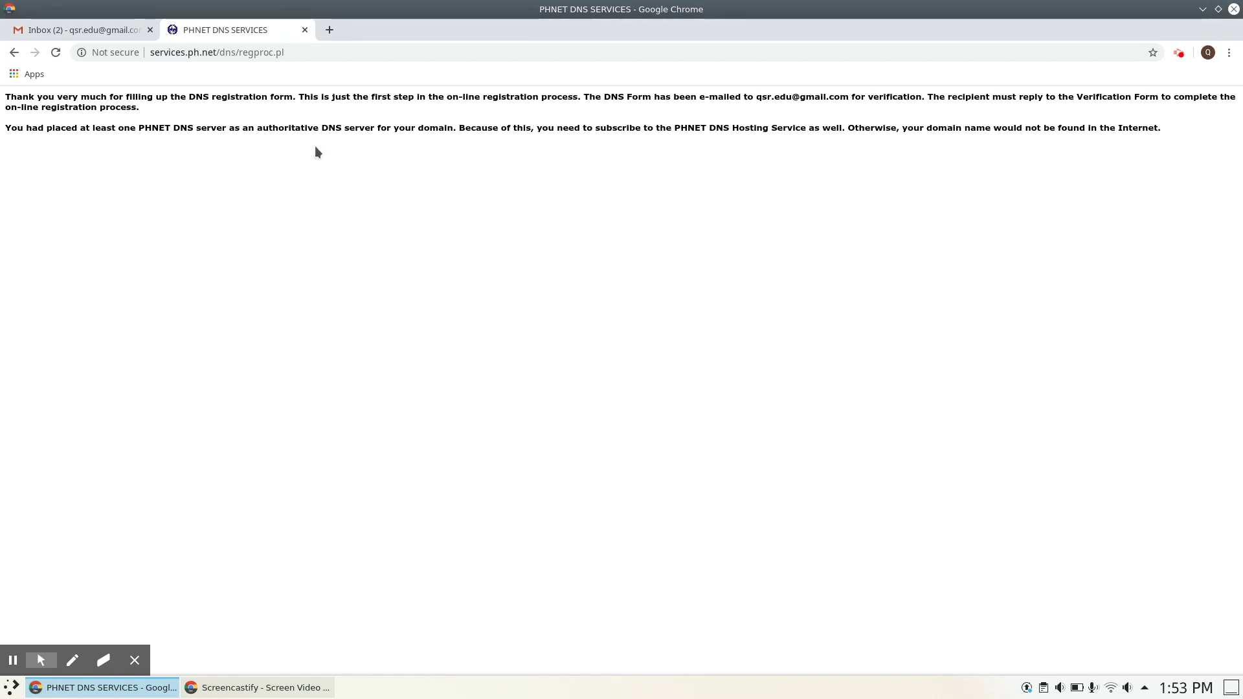
{"action": "left_click", "coordinate": [98, 32]}
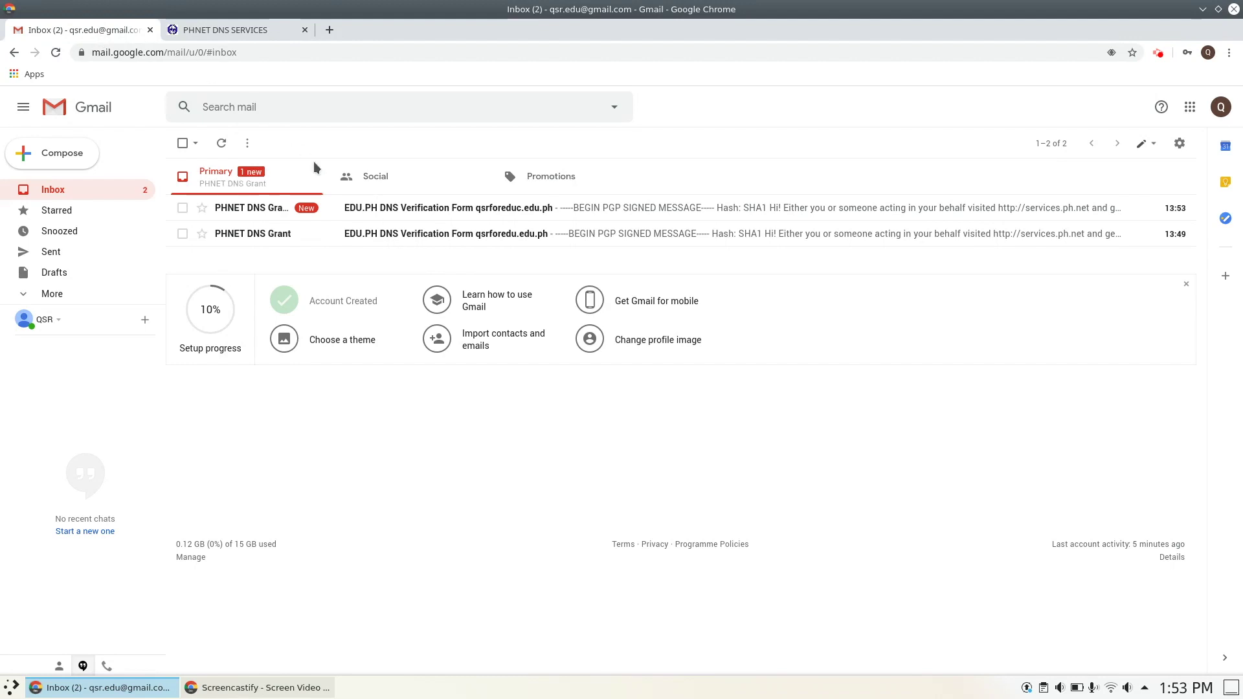
Read the EDU.PH DNS Verification Form email for qsrforeduc.edu.ph
{"action": "left_click", "coordinate": [377, 208]}
{"action": "key", "text": "ctrl+a"}
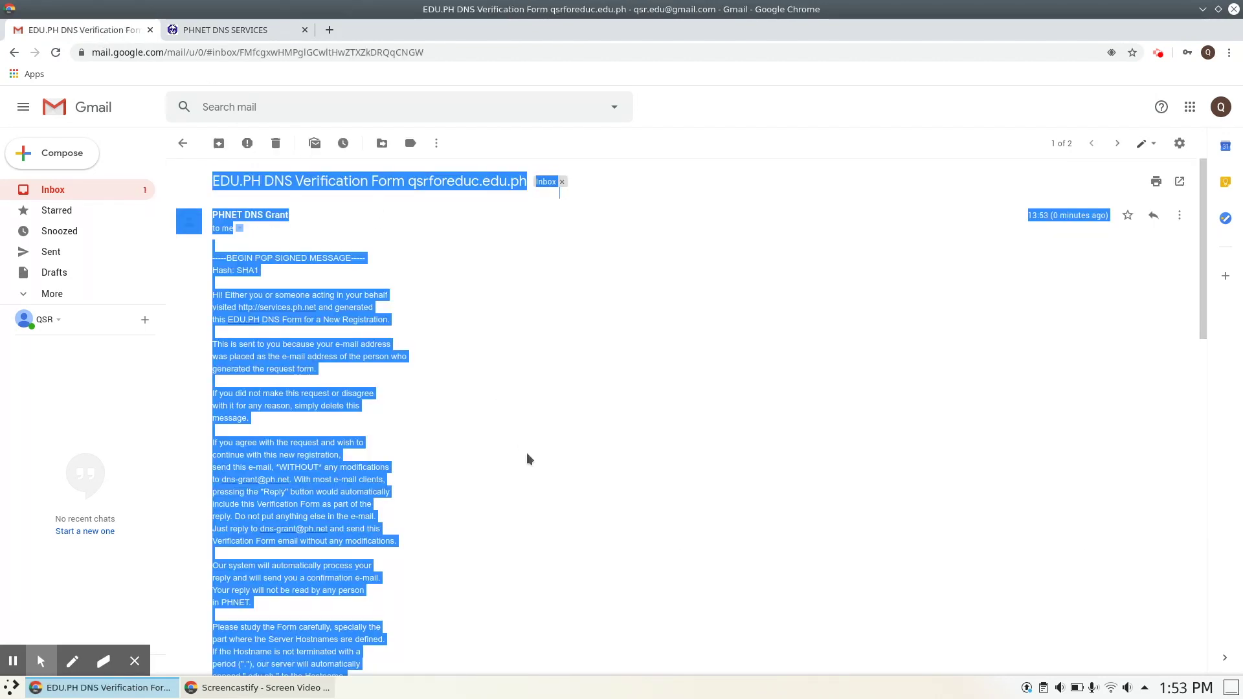
{"action": "left_click", "coordinate": [527, 454]}
{"action": "scroll", "coordinate": [527, 456], "scroll_direction": "down", "scroll_amount": 10}
{"action": "scroll", "coordinate": [526, 456], "scroll_direction": "down", "scroll_amount": 5}
{"action": "scroll", "coordinate": [526, 456], "scroll_direction": "down", "scroll_amount": 2}
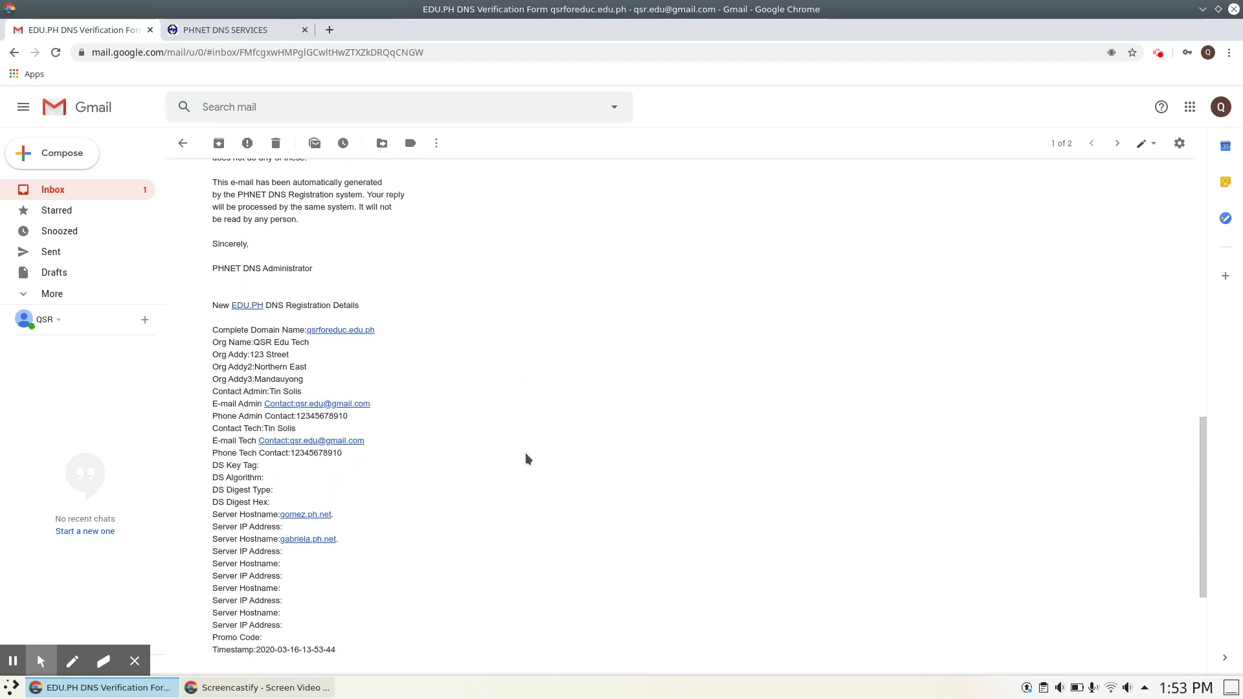
{"action": "scroll", "coordinate": [525, 457], "scroll_direction": "down", "scroll_amount": 3}
{"action": "scroll", "coordinate": [525, 457], "scroll_direction": "up", "scroll_amount": 2}
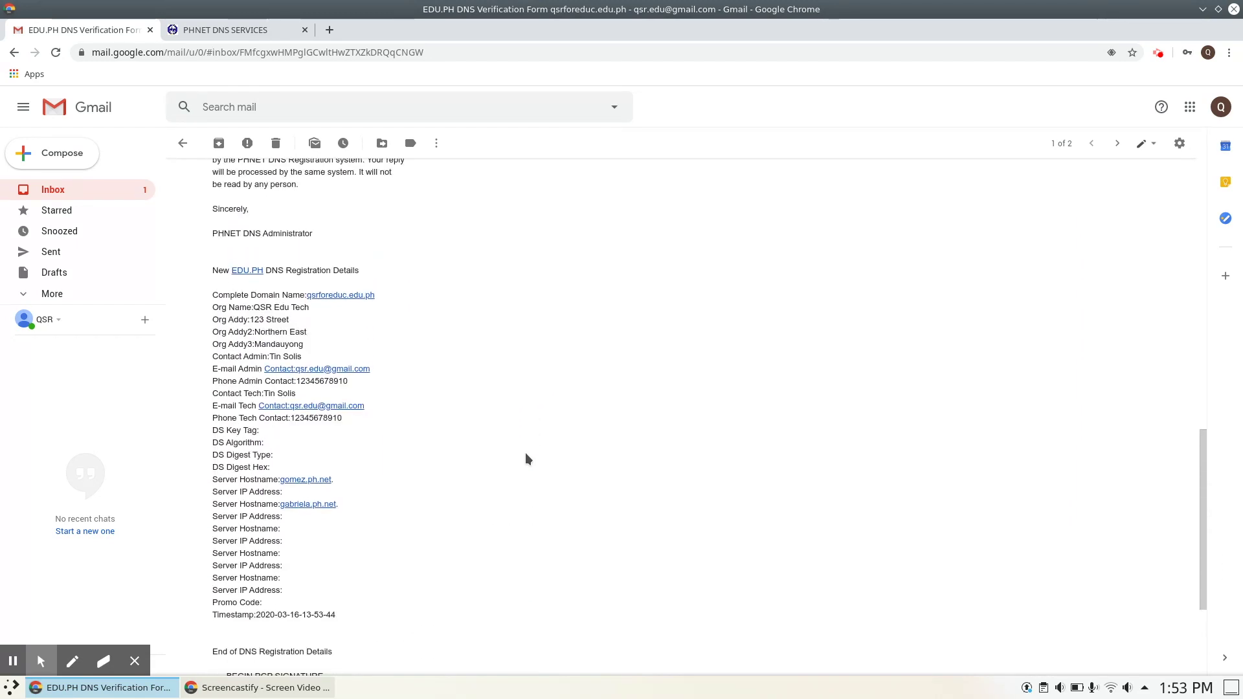
{"action": "scroll", "coordinate": [525, 457], "scroll_direction": "down", "scroll_amount": 3}
{"action": "scroll", "coordinate": [525, 457], "scroll_direction": "up", "scroll_amount": 5}
{"action": "scroll", "coordinate": [526, 456], "scroll_direction": "up", "scroll_amount": 2}
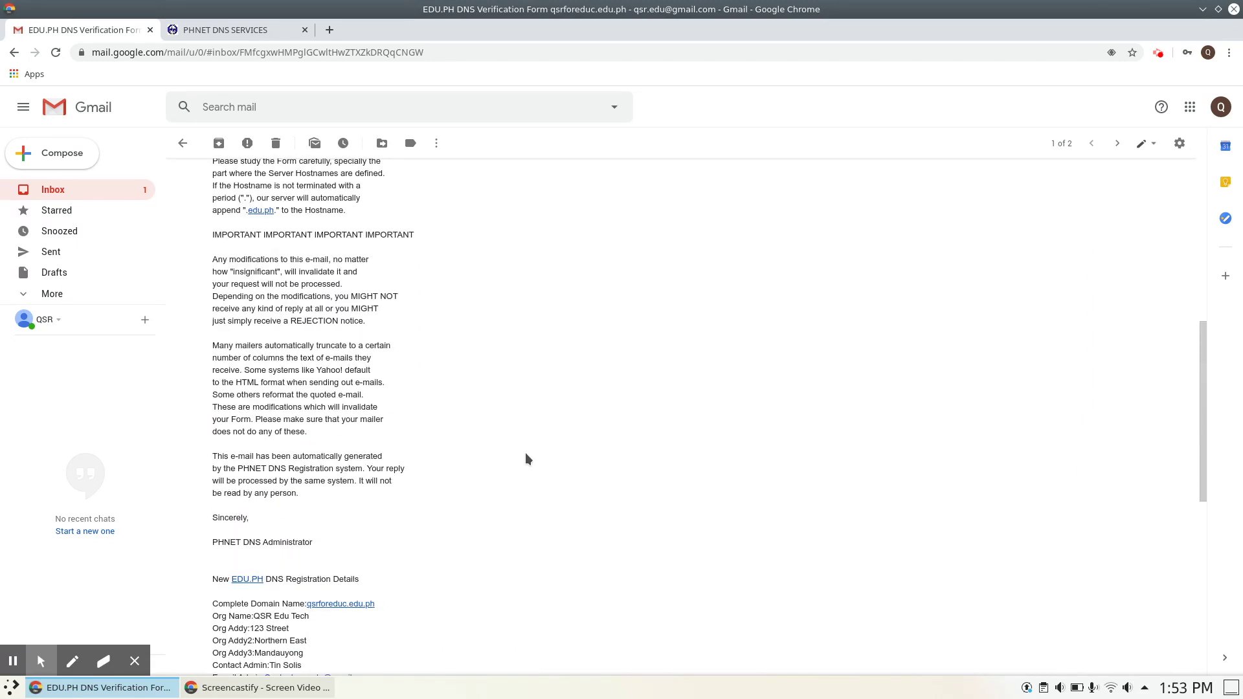
{"action": "scroll", "coordinate": [525, 459], "scroll_direction": "up", "scroll_amount": 5}
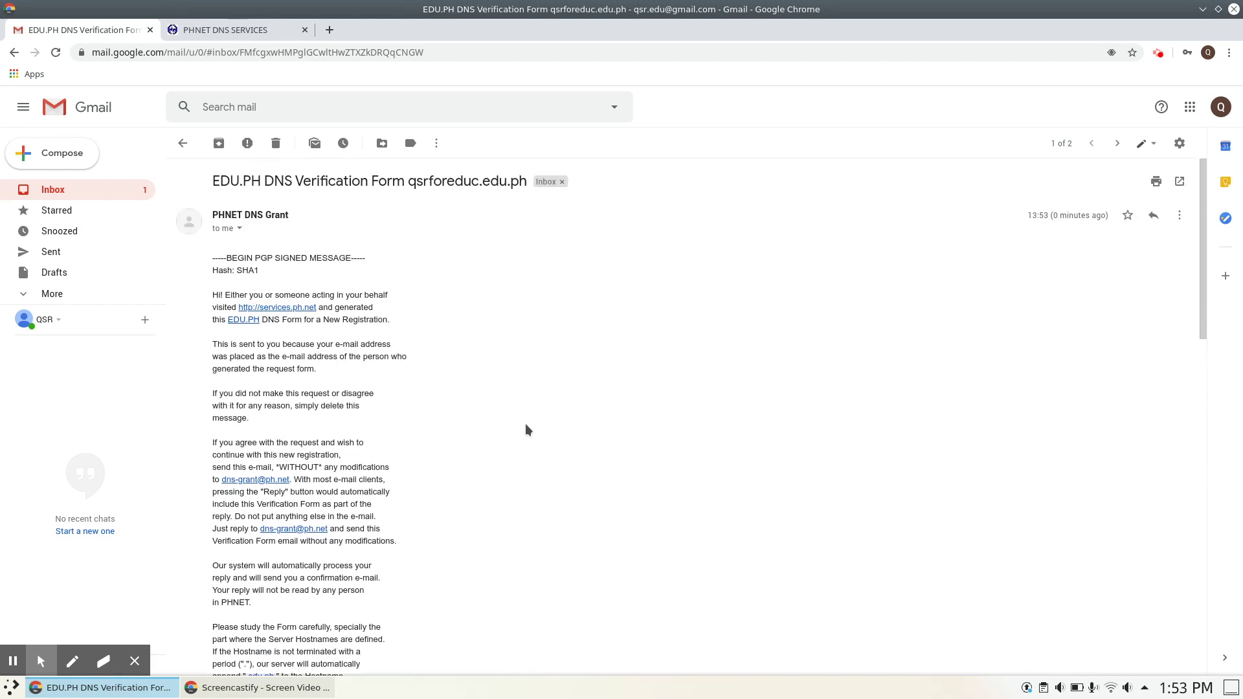
Send a plain-text reply to the verification email and return to the inbox
{"action": "left_click", "coordinate": [1153, 214]}
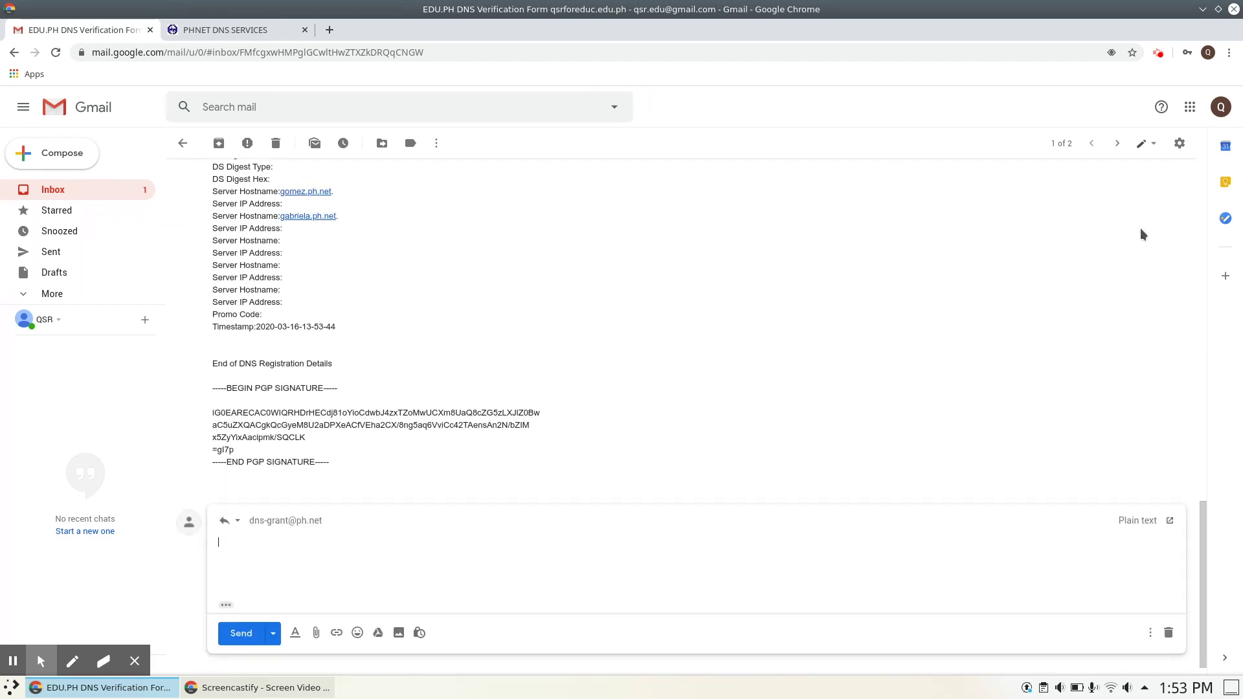
{"action": "left_click", "coordinate": [1150, 632]}
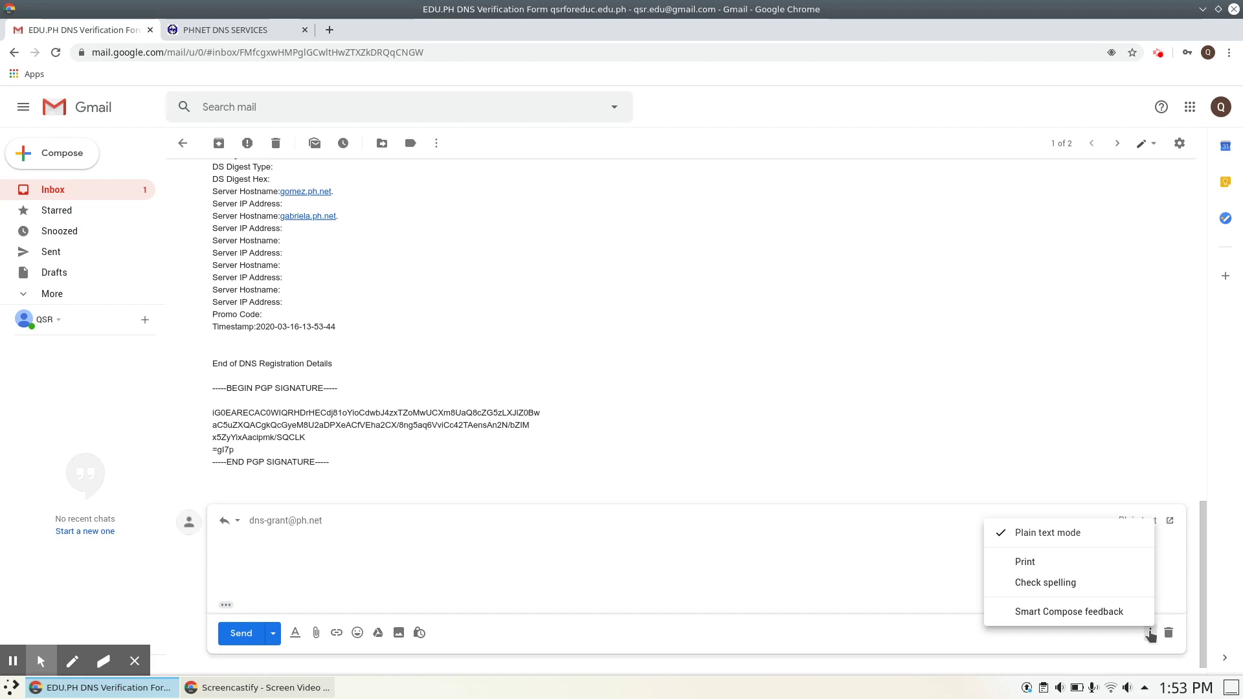
{"action": "left_click", "coordinate": [247, 635]}
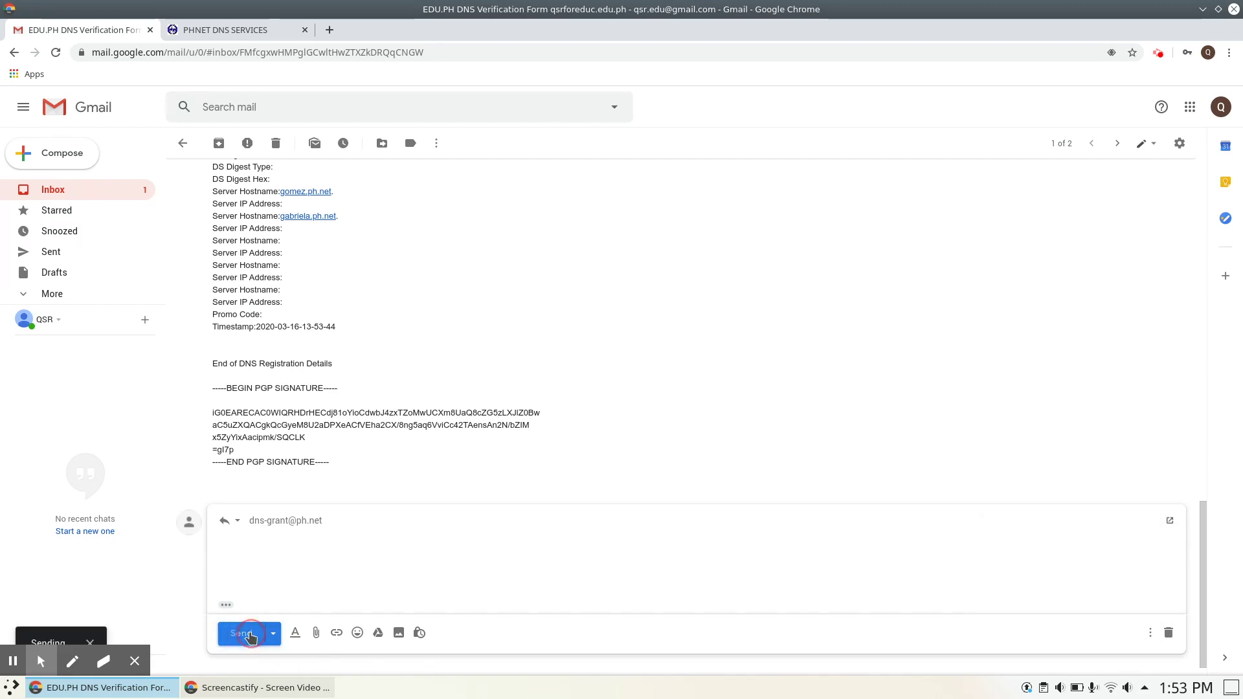
{"action": "left_click", "coordinate": [93, 193]}
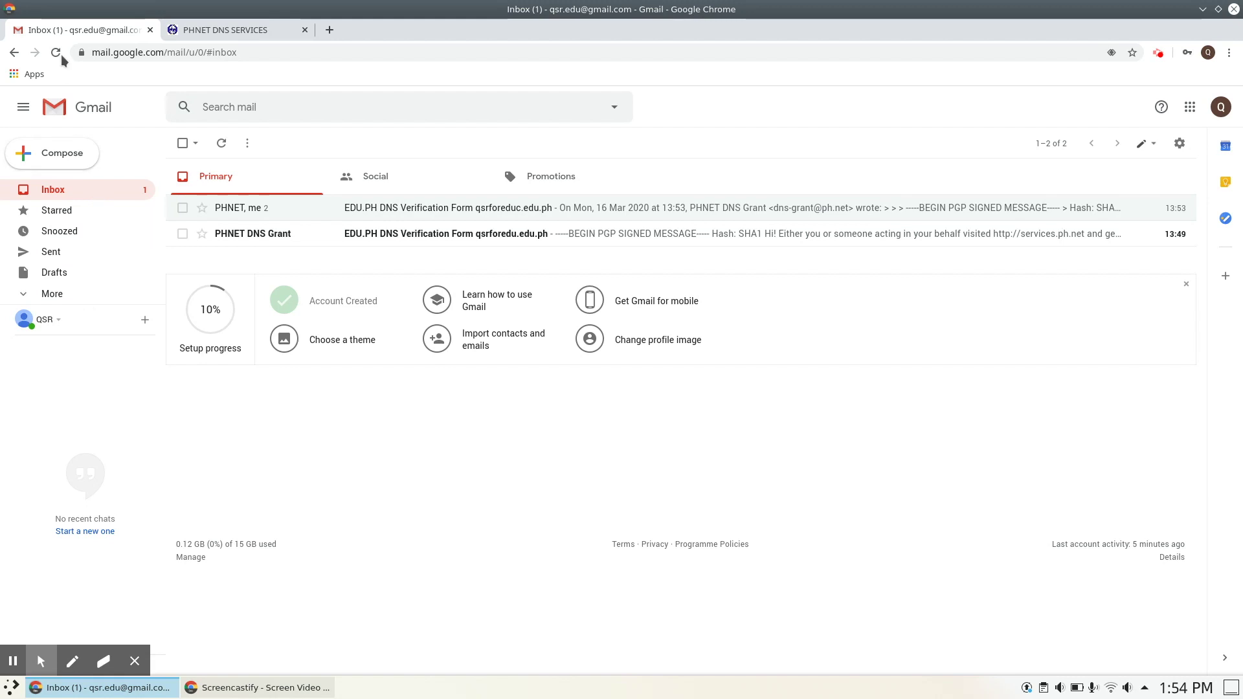
Read the registration pending email's DepEd/CHED proof note and follow its payment.html link
{"action": "left_click", "coordinate": [222, 146]}
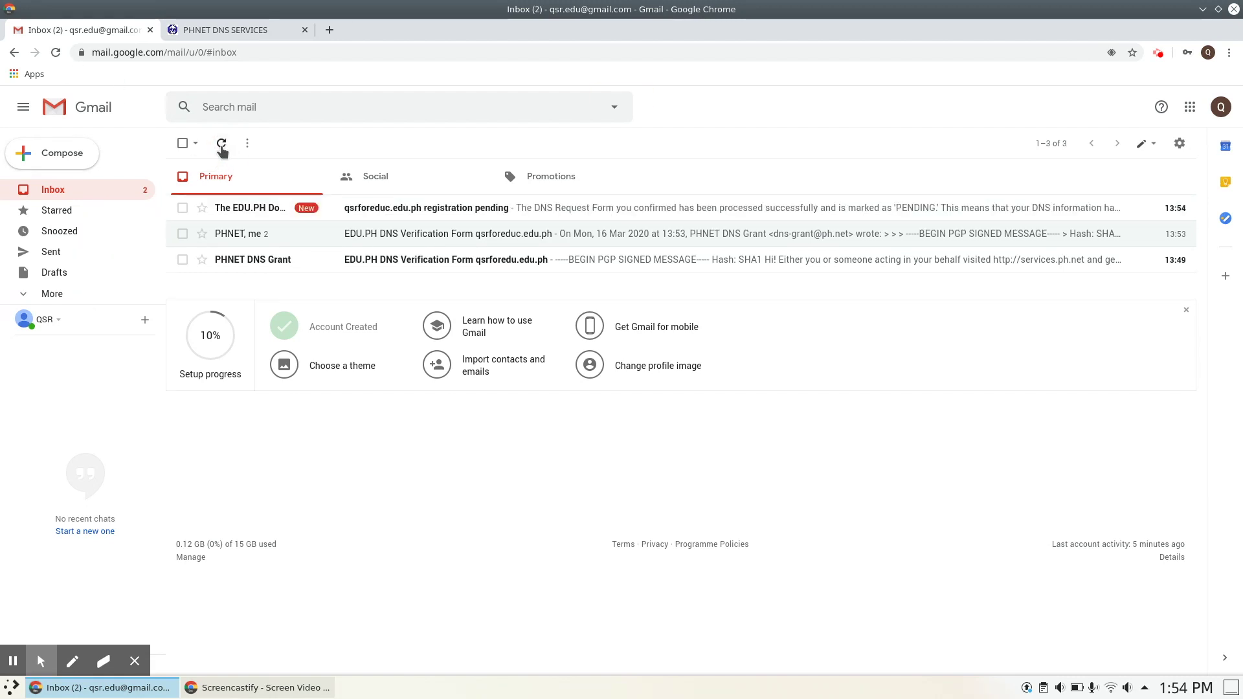
{"action": "mouse_move", "coordinate": [374, 213]}
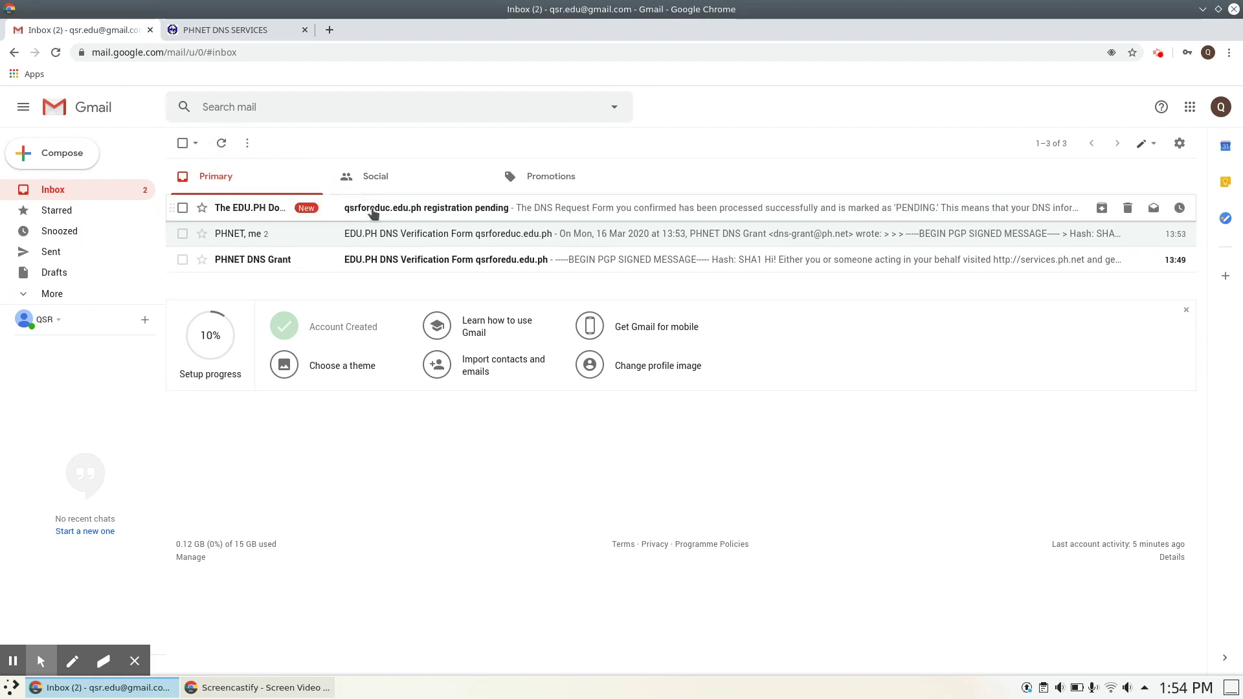
{"action": "left_click", "coordinate": [374, 212]}
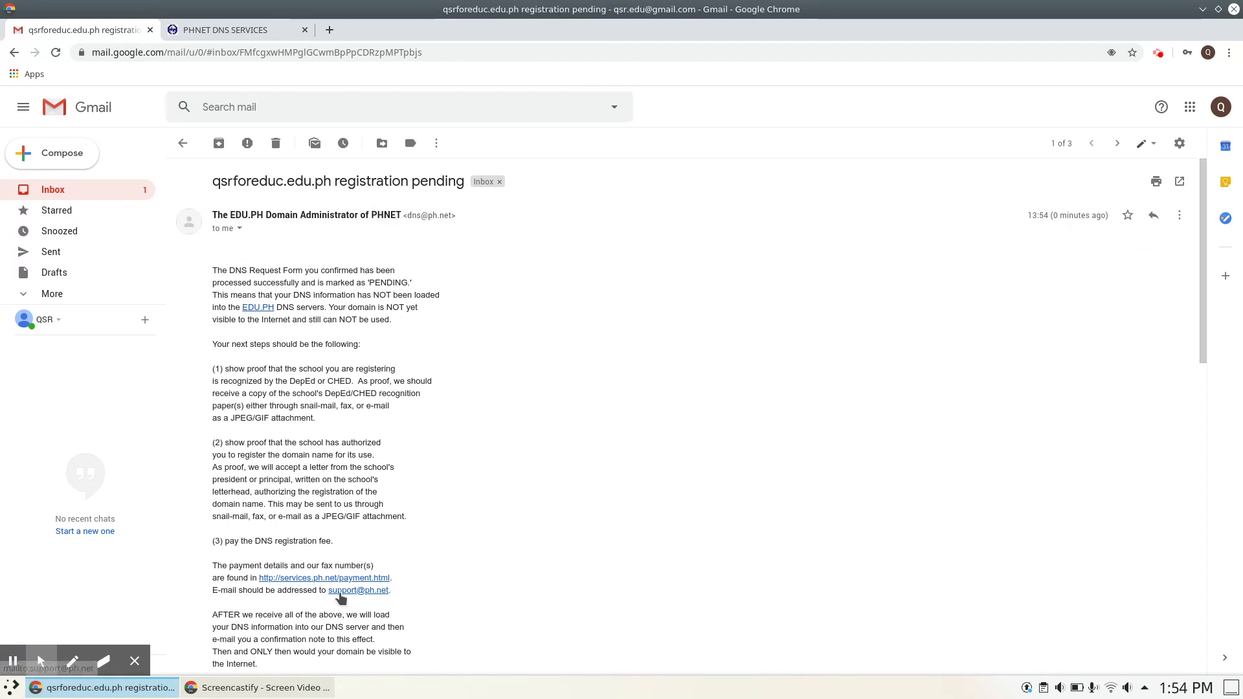
{"action": "scroll", "coordinate": [342, 599], "scroll_direction": "down", "scroll_amount": 5}
{"action": "scroll", "coordinate": [330, 573], "scroll_direction": "up", "scroll_amount": 1}
{"action": "scroll", "coordinate": [318, 540], "scroll_direction": "up", "scroll_amount": 3}
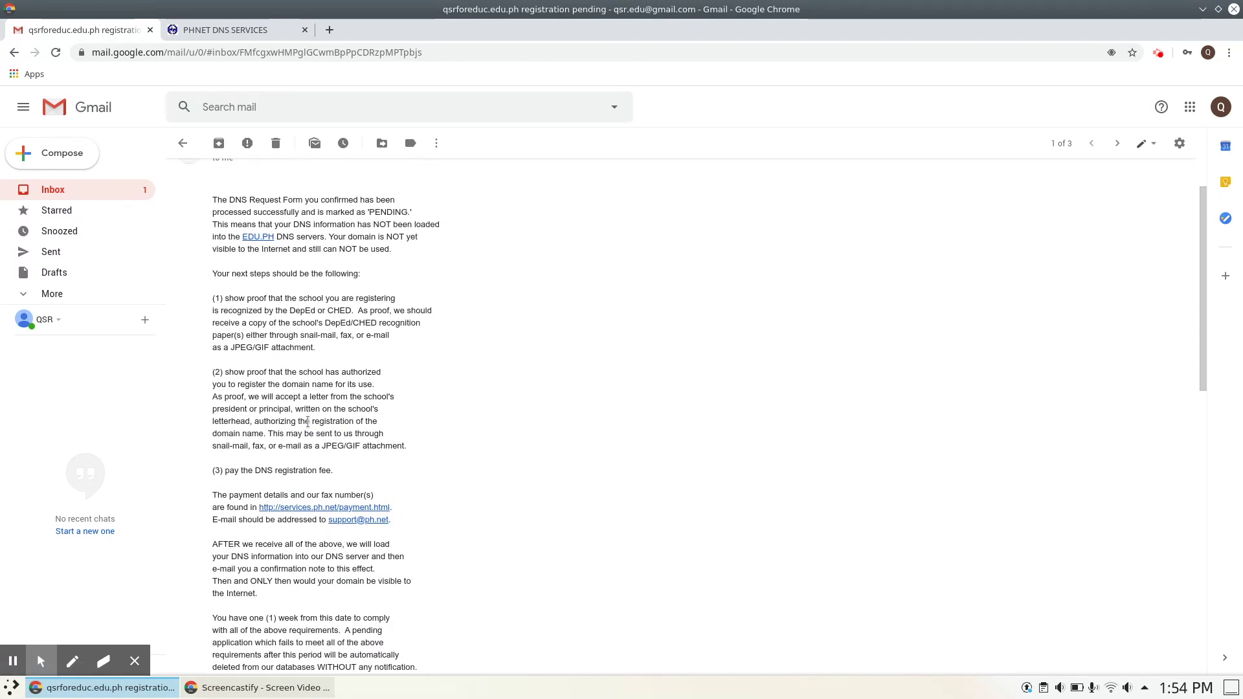
{"action": "triple_click", "coordinate": [325, 308]}
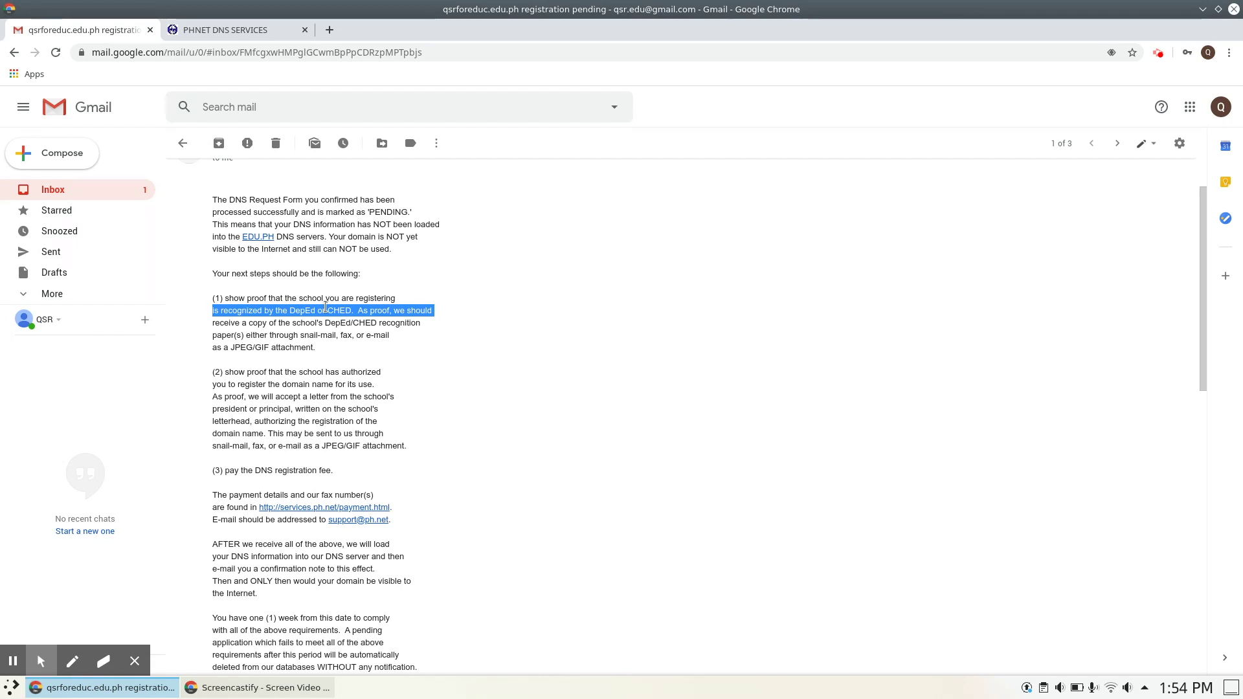
{"action": "scroll", "coordinate": [325, 309], "scroll_direction": "up", "scroll_amount": 2}
{"action": "scroll", "coordinate": [325, 306], "scroll_direction": "down", "scroll_amount": 5}
{"action": "scroll", "coordinate": [325, 307], "scroll_direction": "up", "scroll_amount": 2}
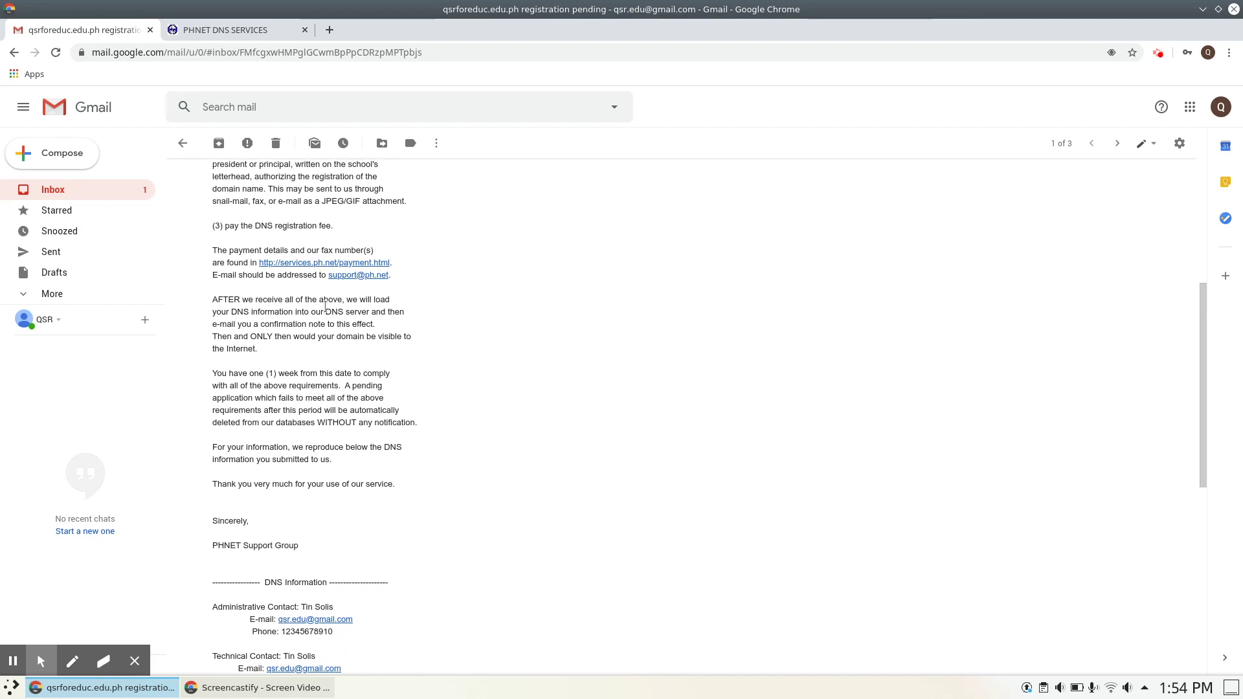
{"action": "scroll", "coordinate": [325, 309], "scroll_direction": "down", "scroll_amount": 1}
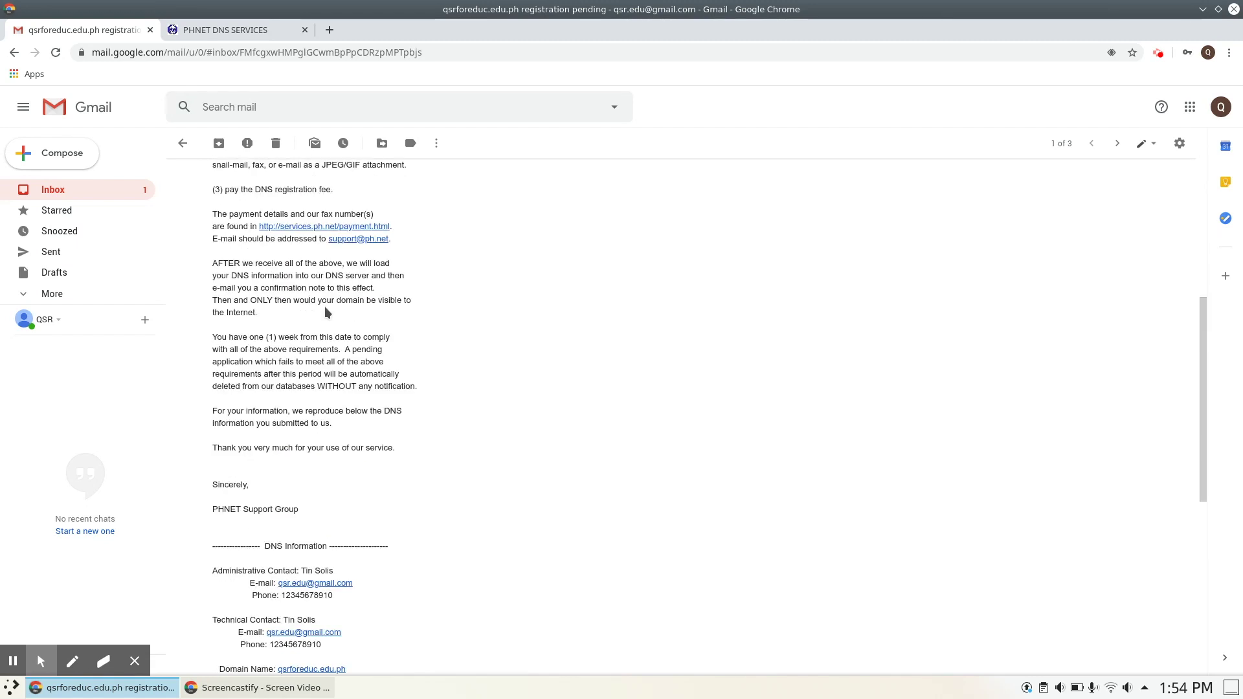
{"action": "left_click", "coordinate": [356, 231]}
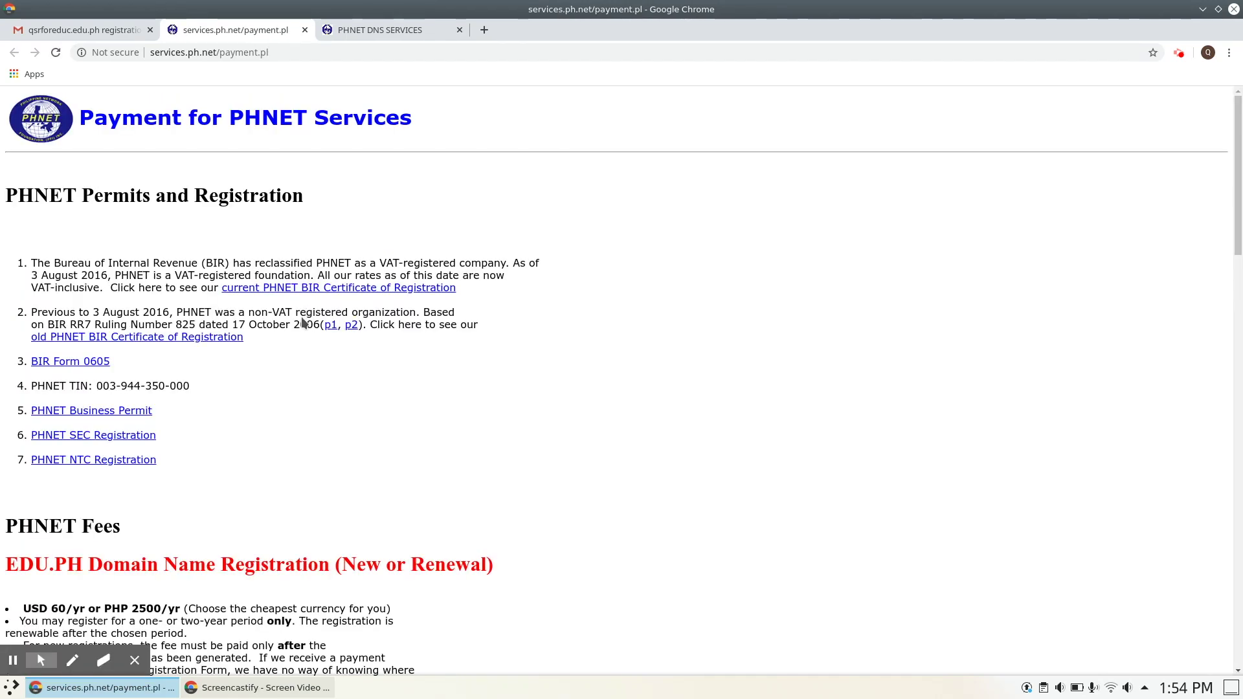
{"action": "scroll", "coordinate": [302, 320], "scroll_direction": "down", "scroll_amount": 5}
{"action": "scroll", "coordinate": [302, 316], "scroll_direction": "down", "scroll_amount": 1}
{"action": "scroll", "coordinate": [301, 317], "scroll_direction": "down", "scroll_amount": 4}
{"action": "scroll", "coordinate": [302, 317], "scroll_direction": "down", "scroll_amount": 7}
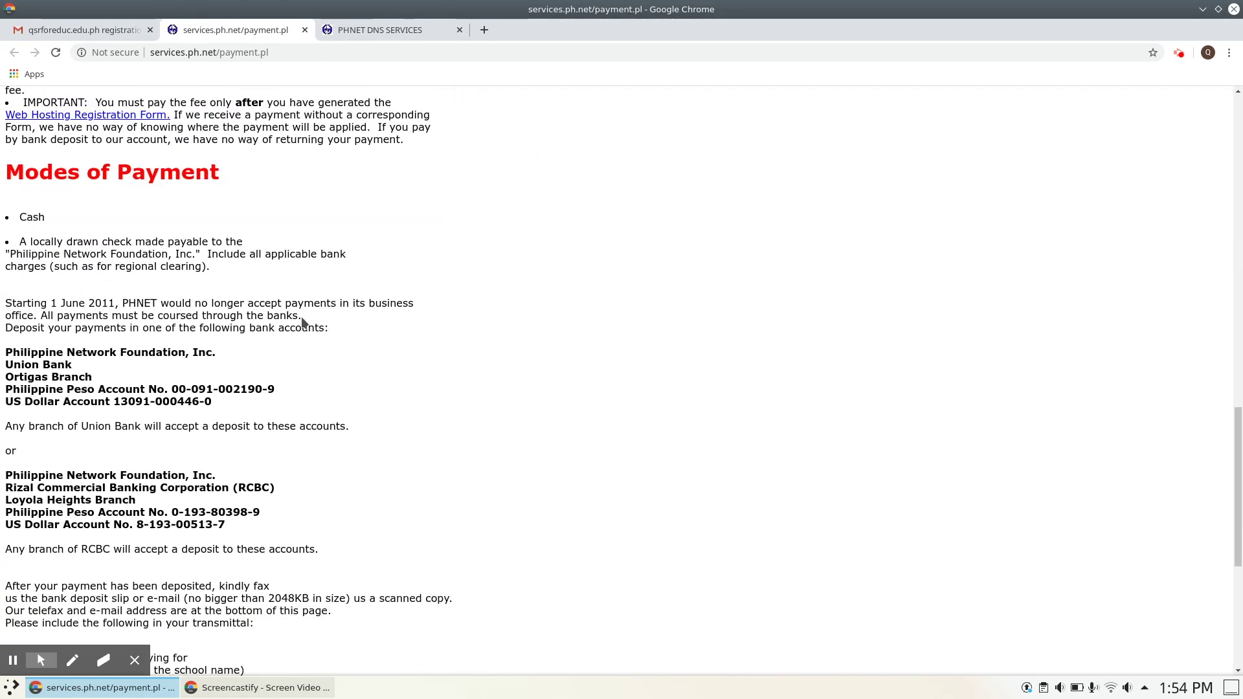
{"action": "scroll", "coordinate": [302, 317], "scroll_direction": "down", "scroll_amount": 3}
{"action": "scroll", "coordinate": [302, 317], "scroll_direction": "down", "scroll_amount": 5}
{"action": "scroll", "coordinate": [301, 317], "scroll_direction": "up", "scroll_amount": 1}
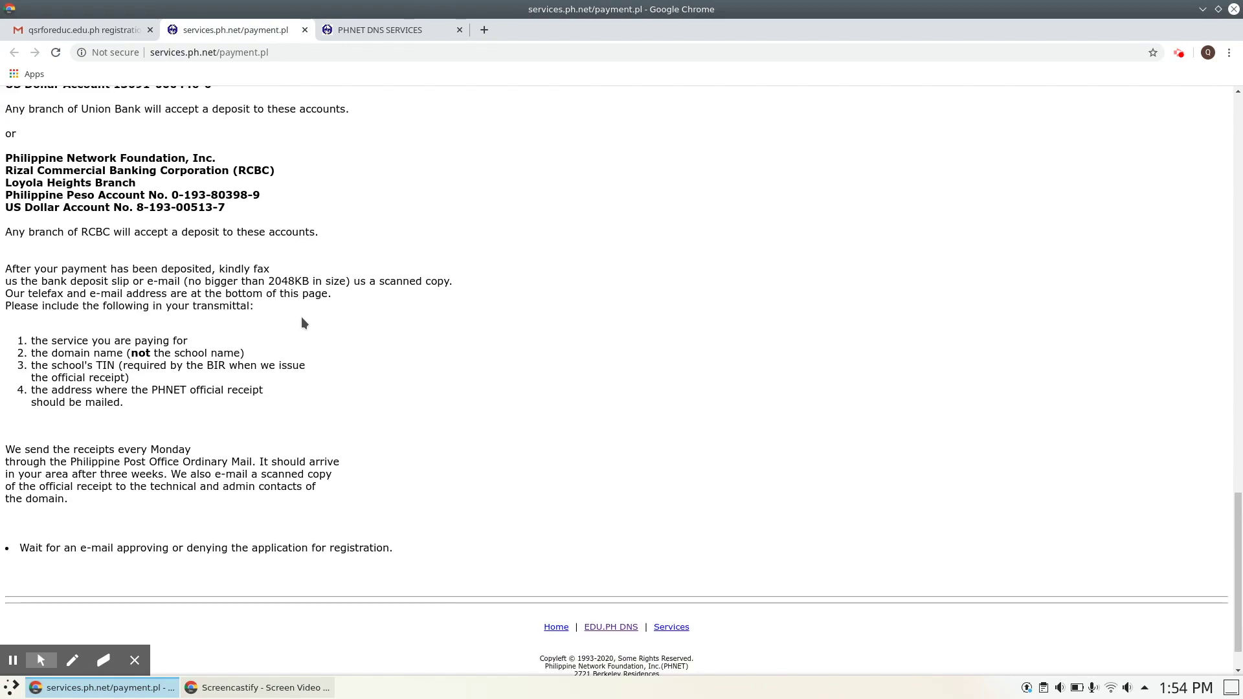
{"action": "scroll", "coordinate": [301, 317], "scroll_direction": "up", "scroll_amount": 1}
{"action": "scroll", "coordinate": [301, 317], "scroll_direction": "up", "scroll_amount": 8}
{"action": "scroll", "coordinate": [302, 317], "scroll_direction": "up", "scroll_amount": 3}
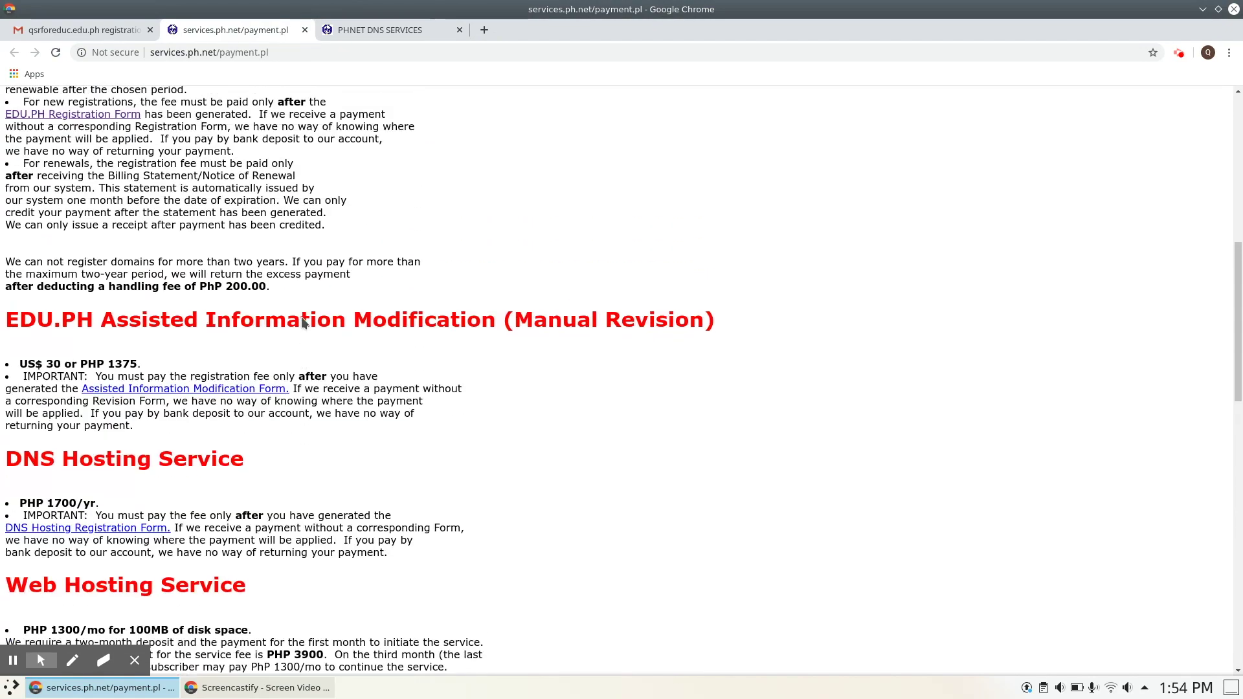
{"action": "scroll", "coordinate": [301, 316], "scroll_direction": "down", "scroll_amount": 3}
{"action": "scroll", "coordinate": [301, 317], "scroll_direction": "down", "scroll_amount": 8}
{"action": "scroll", "coordinate": [301, 316], "scroll_direction": "down", "scroll_amount": 3}
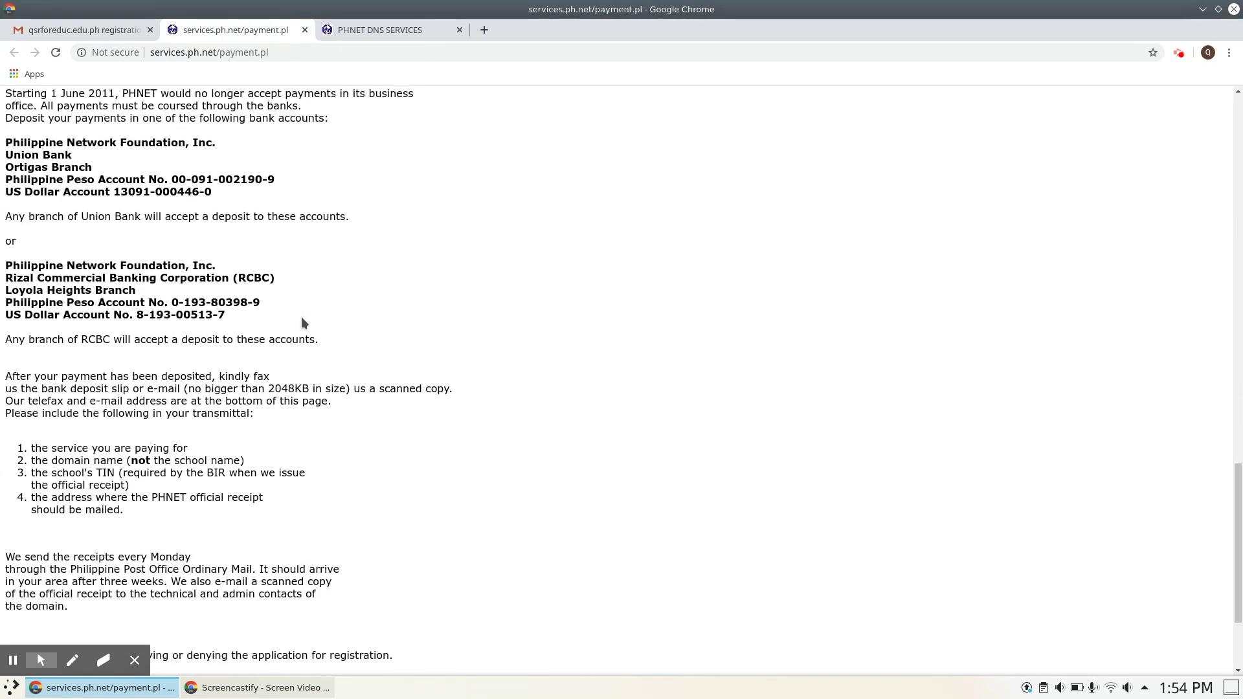
After reviewing the fees and bank deposit details, switch back to the Gmail tab
{"action": "left_click", "coordinate": [116, 29]}
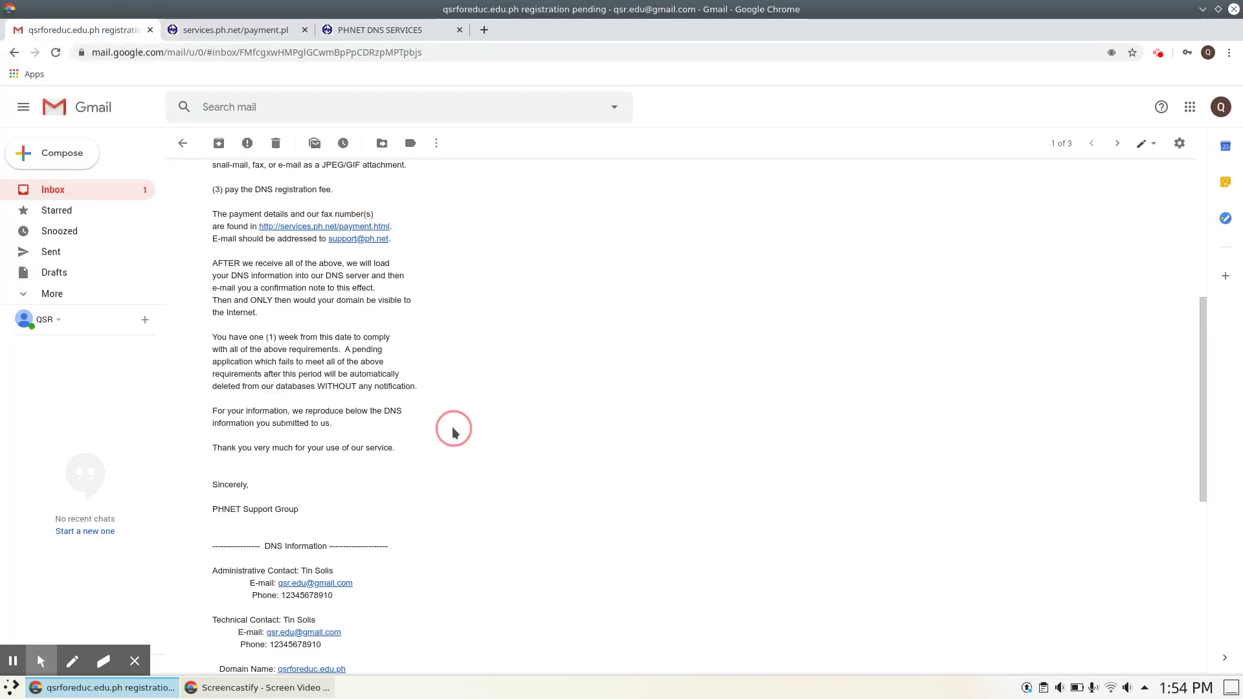
Return to the Gmail inbox list with the pending and verification emails
{"action": "left_click", "coordinate": [107, 192]}
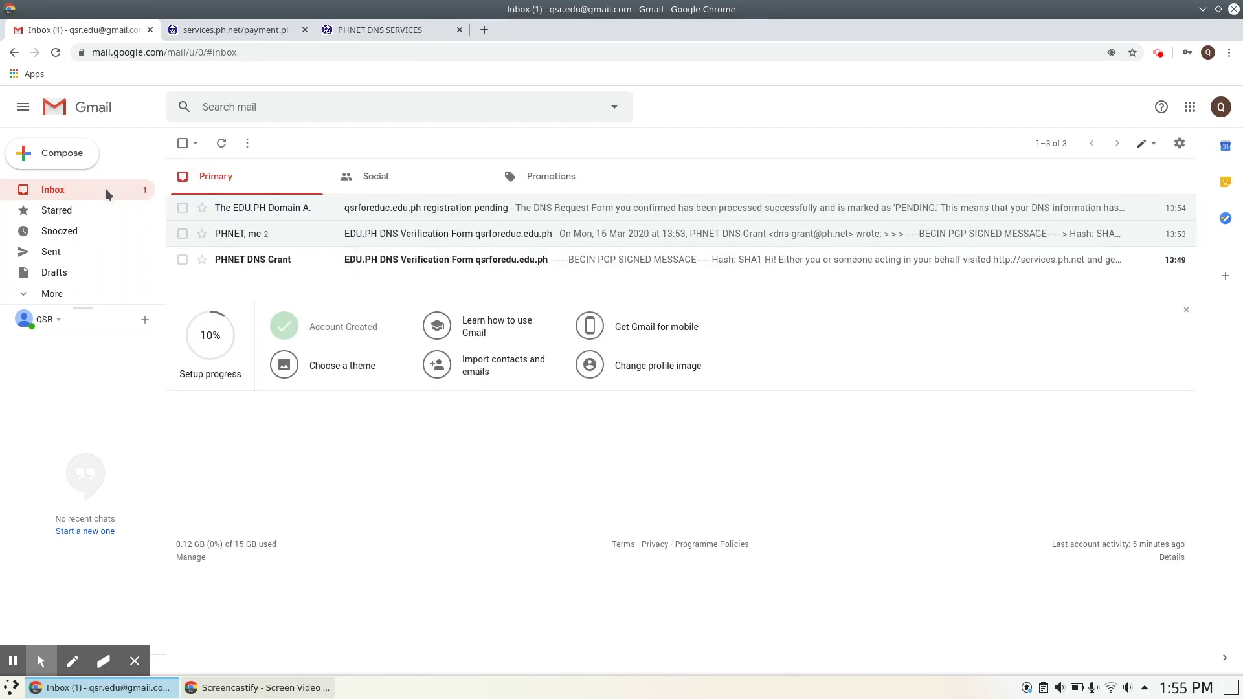